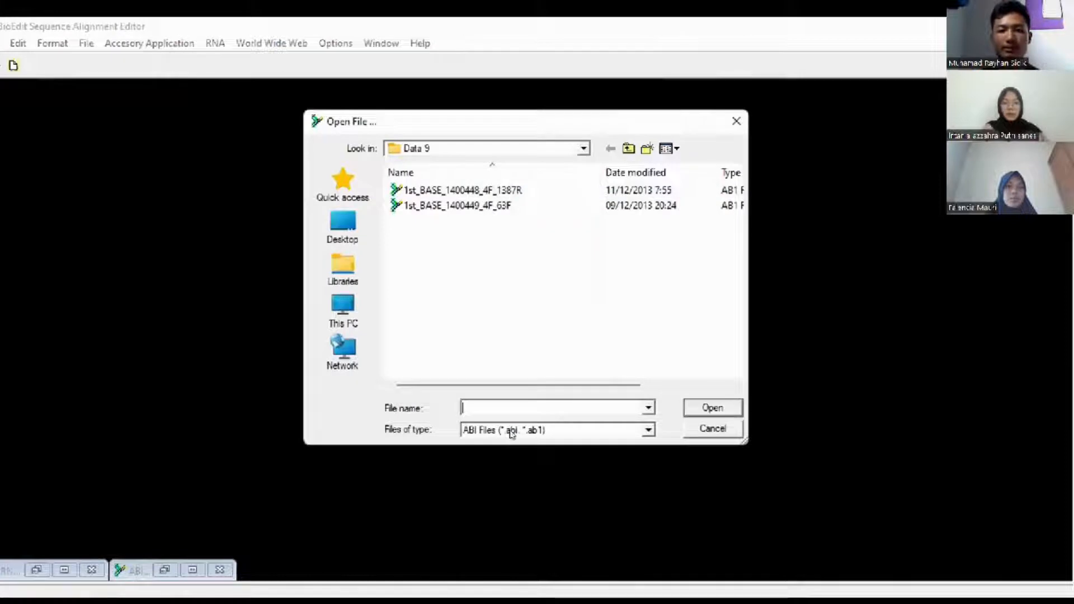
Step: Open the chromatogram 1st_BASE_1400448_4F_1387R from the Data 9 folder with the ABI Files (*.abi, *.ab1) file type, and move its window higher
click(511, 429)
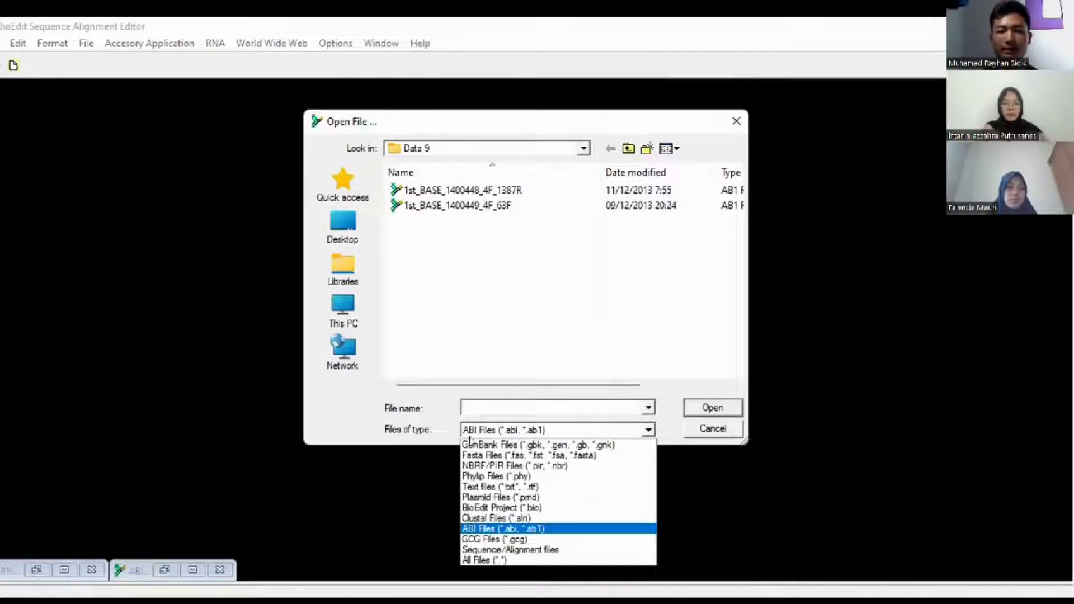
click(469, 530)
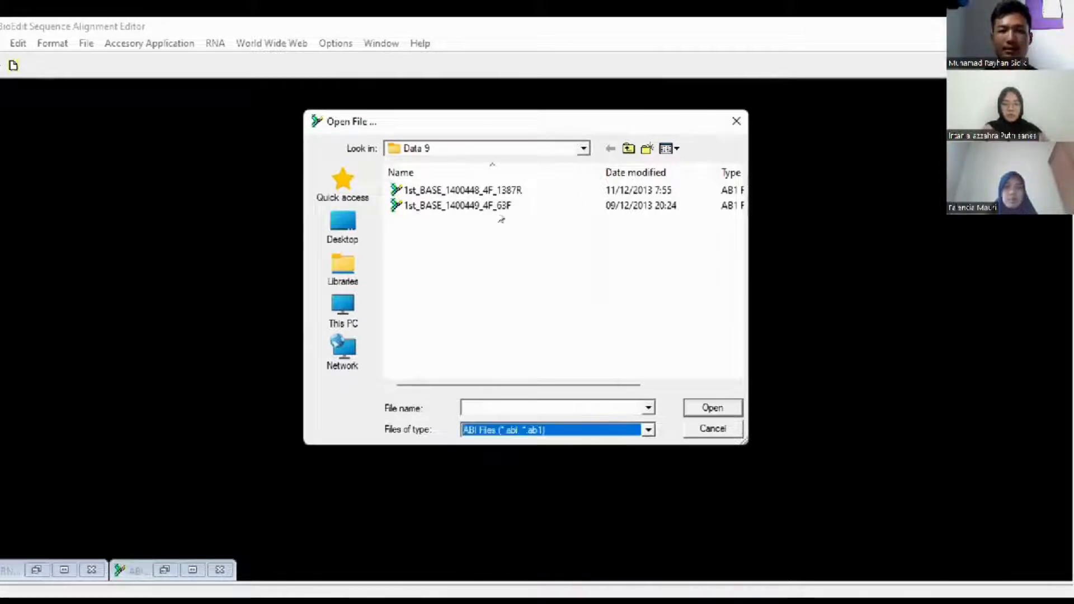
click(496, 190)
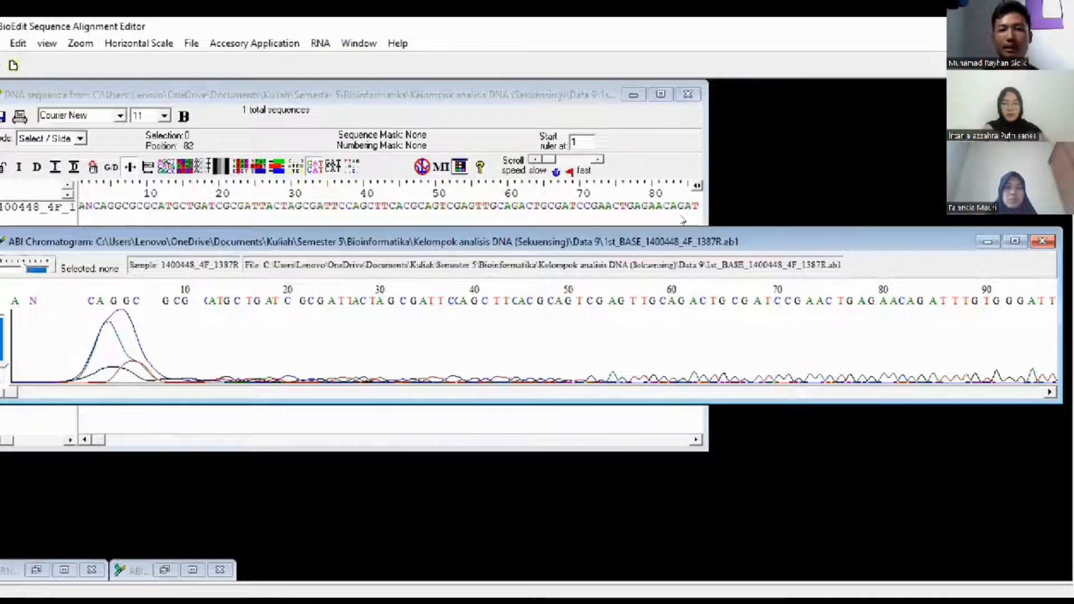
drag(665, 242, 678, 183)
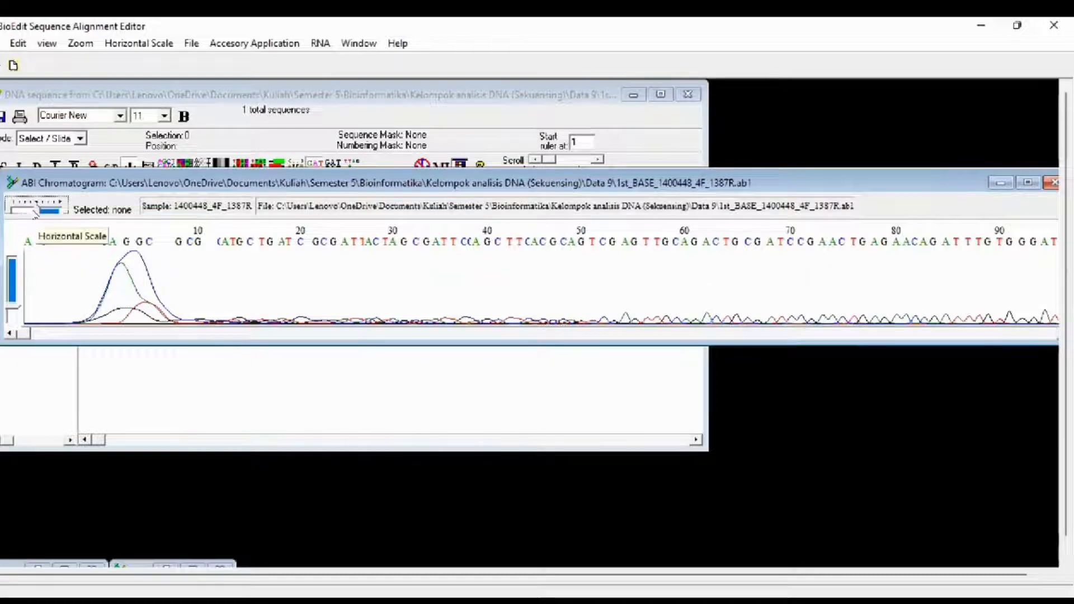
Step: Examine the chromatogram's peaks along the sequence at a wider horizontal scale, and minimize the chromatogram and DNA sequence windows
drag(35, 215, 39, 218)
mouse_move(22, 334)
mouse_down()
mouse_move(151, 334)
mouse_move(23, 333)
mouse_up()
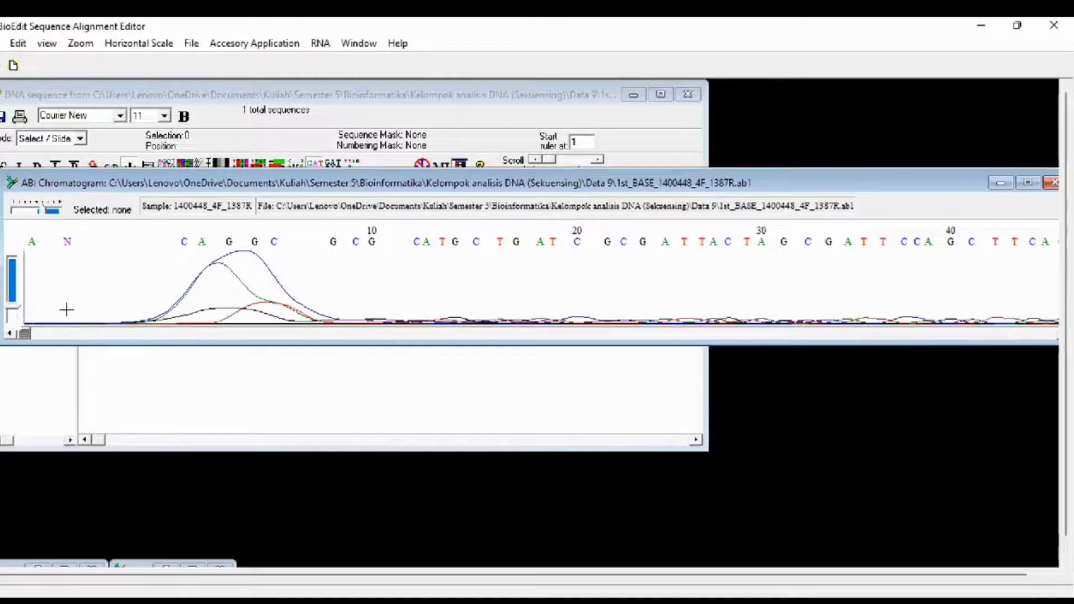
drag(22, 335, 126, 335)
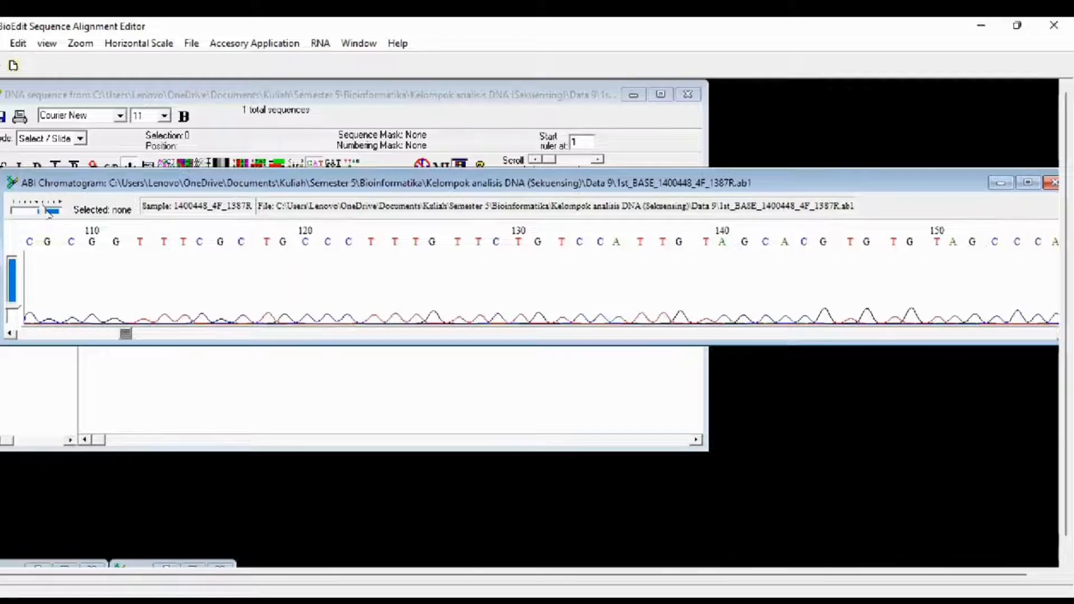
drag(48, 213, 50, 215)
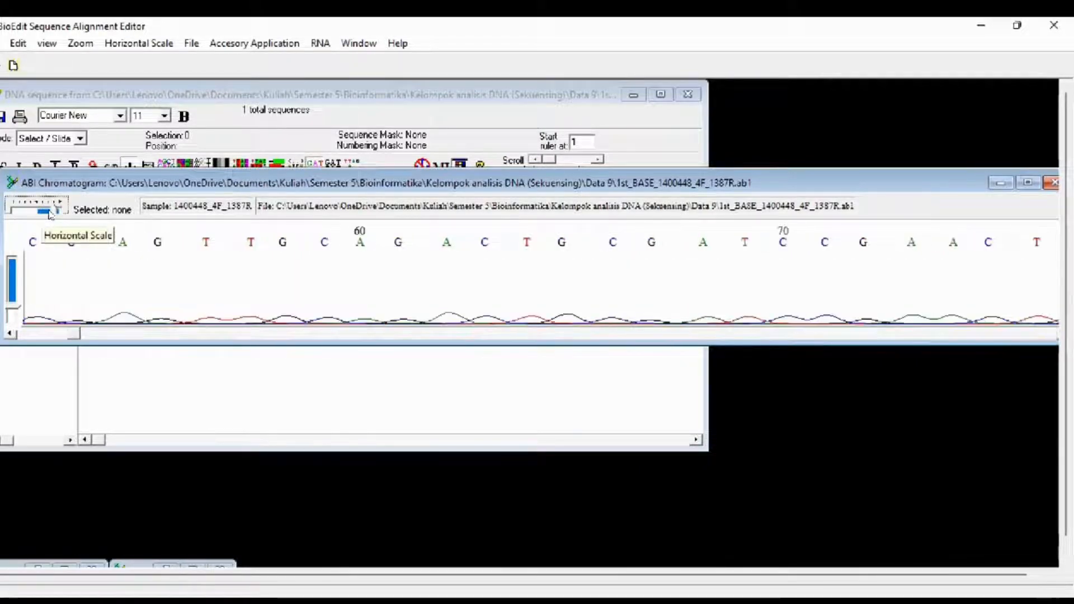
drag(78, 335, 114, 336)
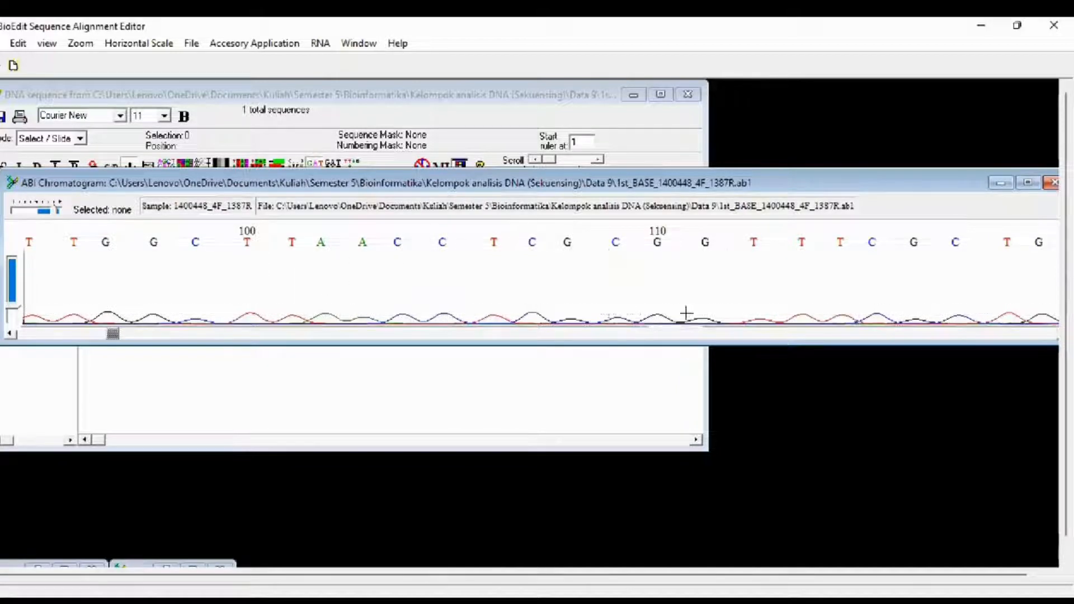
drag(114, 335, 22, 331)
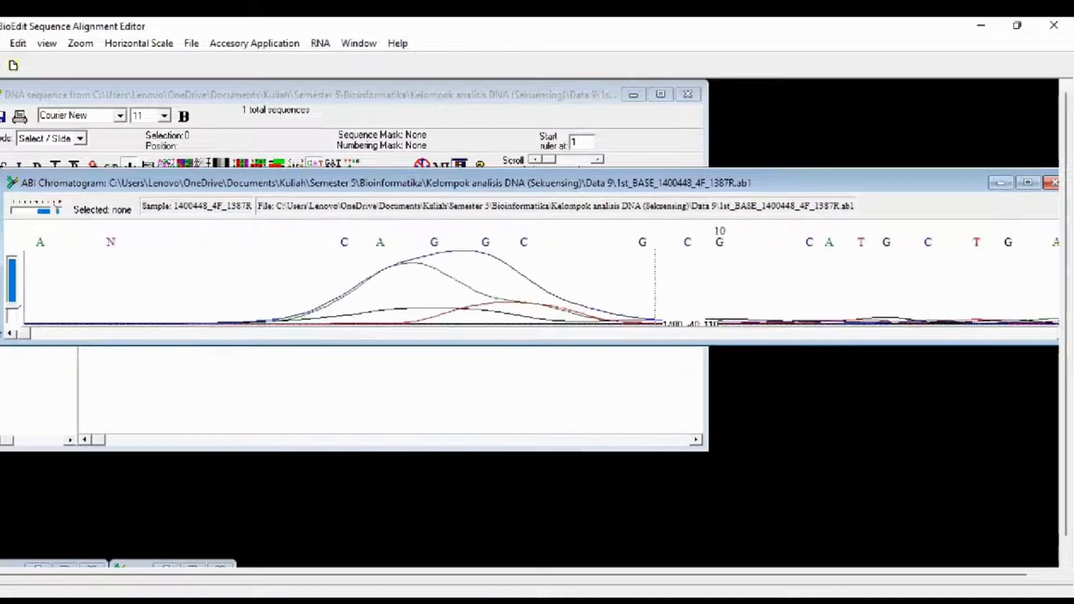
click(1000, 183)
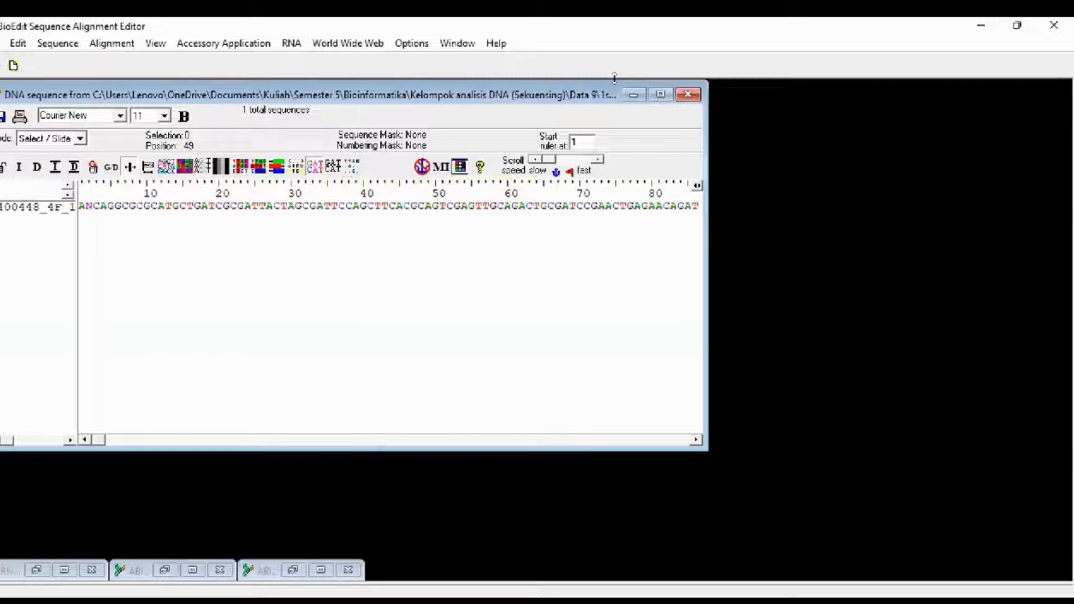
click(634, 94)
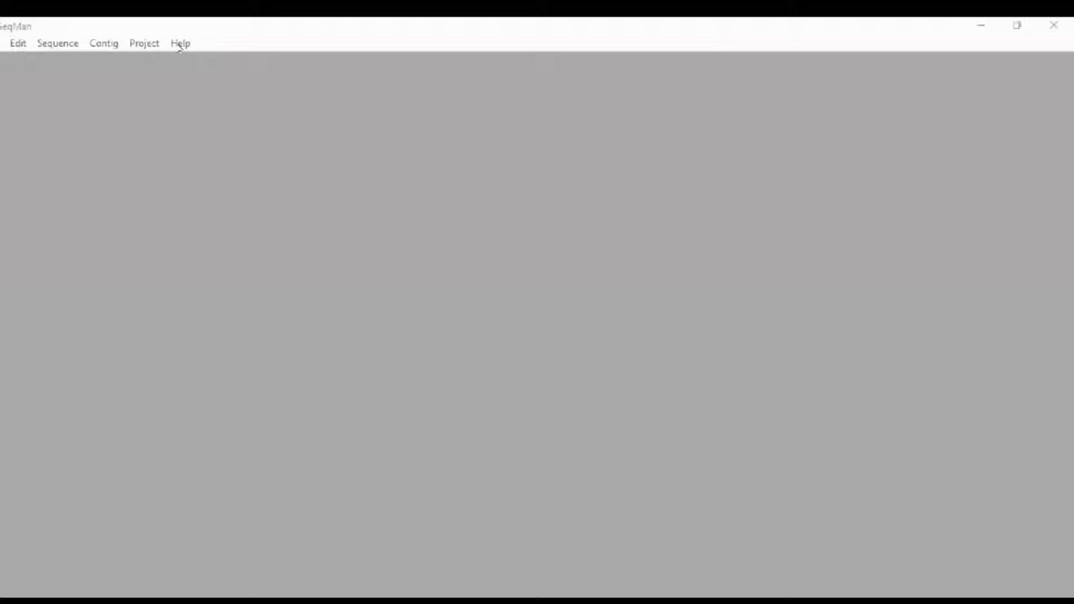
Step: Switch to SeqMan and start adding one sequence file, with the file type set to ABI files wo extension (*.*)
click(50, 44)
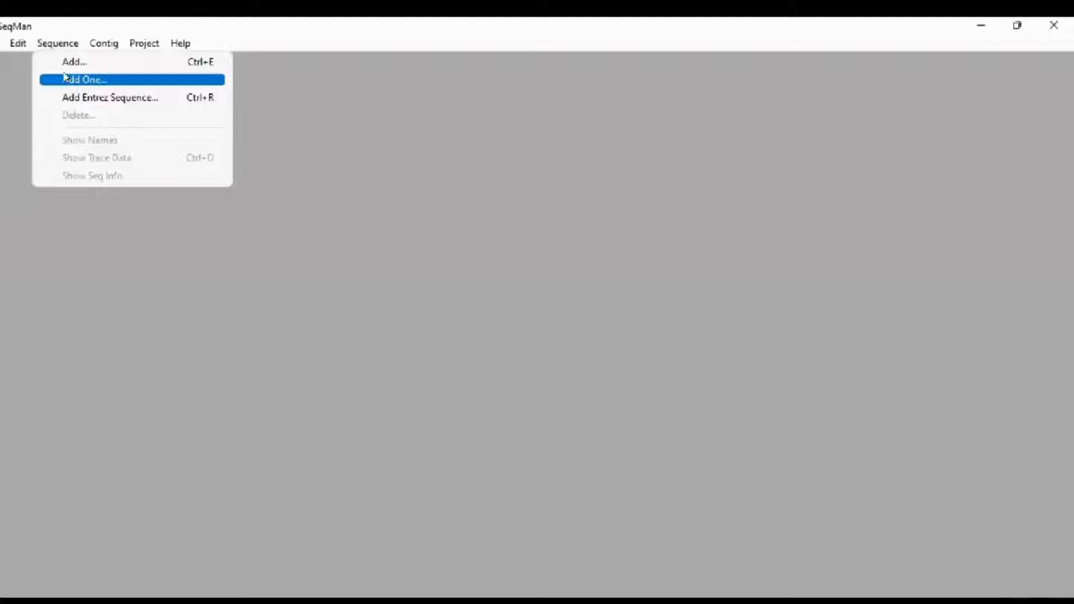
click(132, 80)
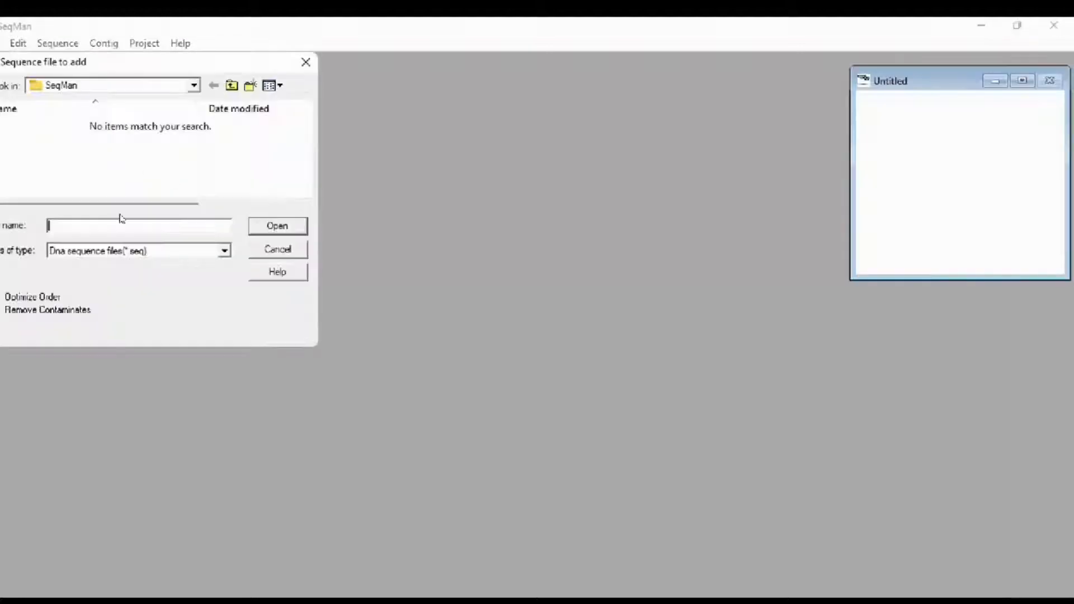
click(186, 252)
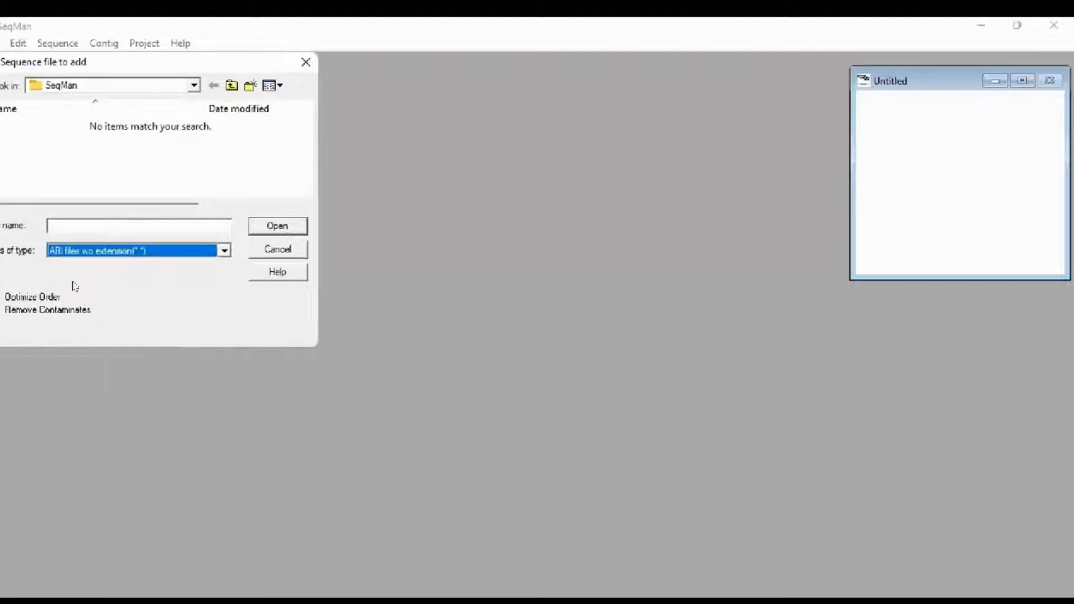
click(75, 287)
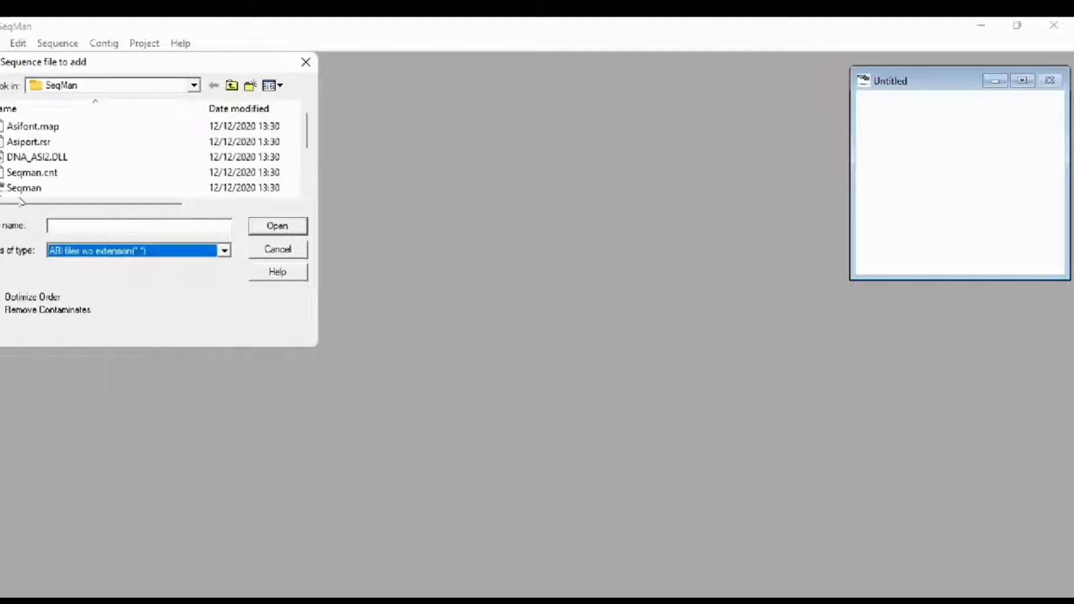
Step: Add the sequence 1st_BASE_1400448_4F_1387R from Bioinformatika > Kelompok analisis DNA (Sekuensing) > Data 9
click(164, 85)
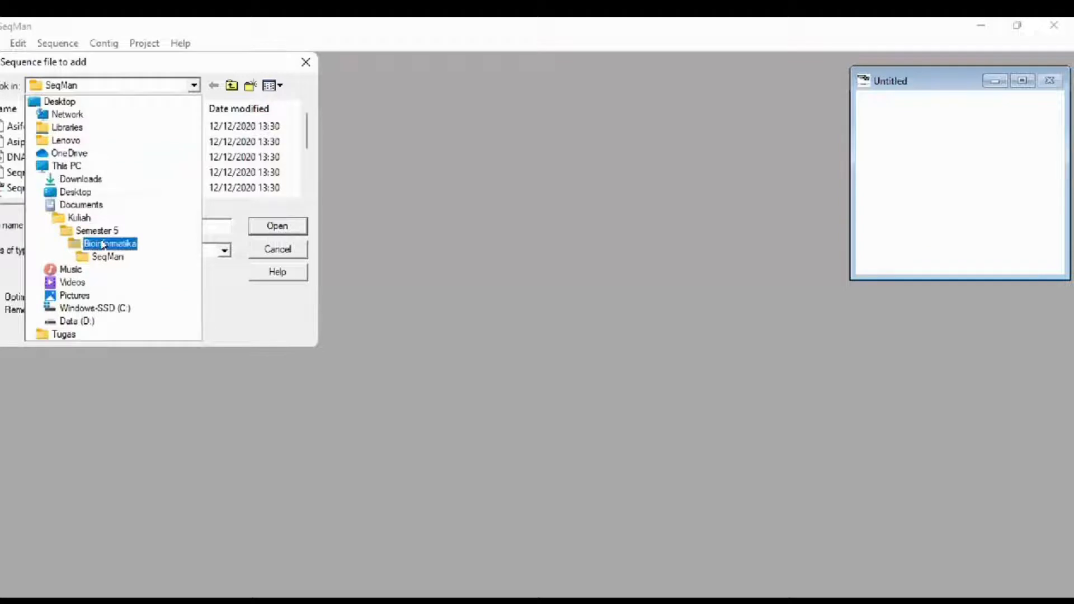
double_click(102, 244)
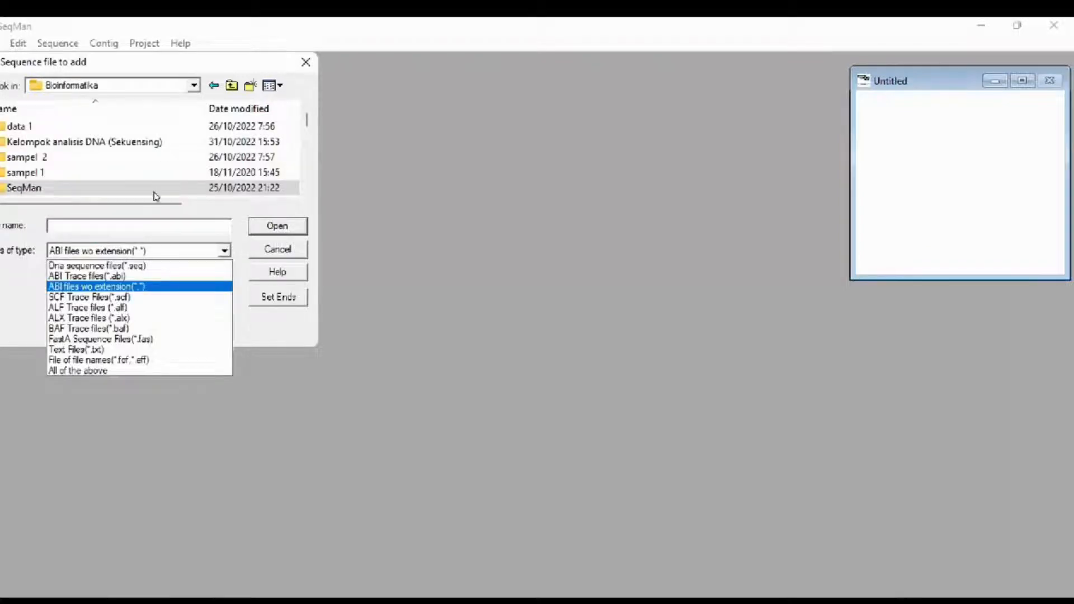
click(65, 143)
click(66, 143)
double_click(65, 144)
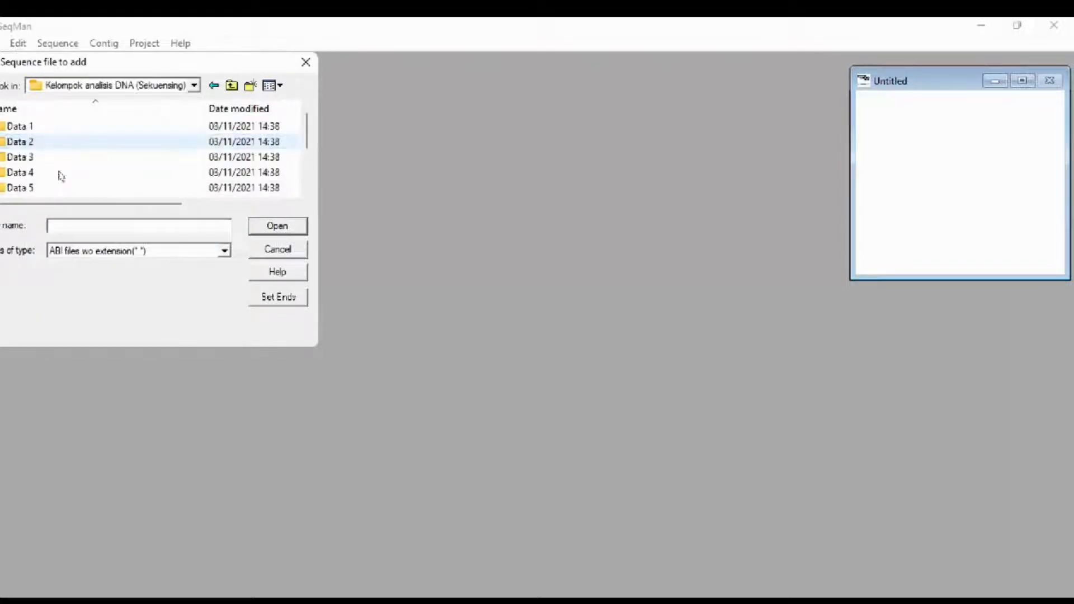
scroll(268, 182, down, 2)
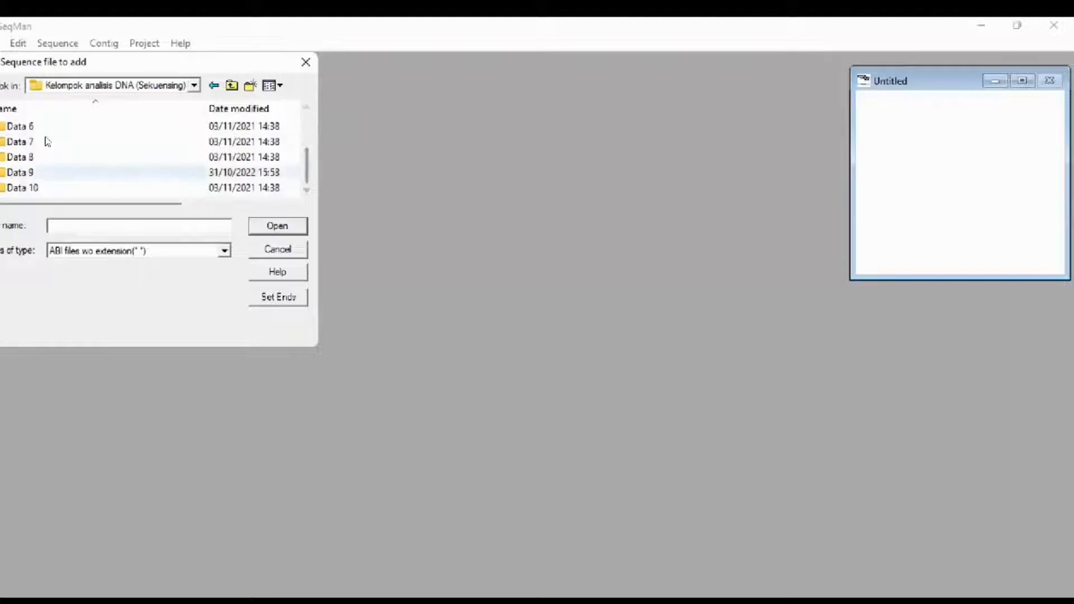
double_click(25, 171)
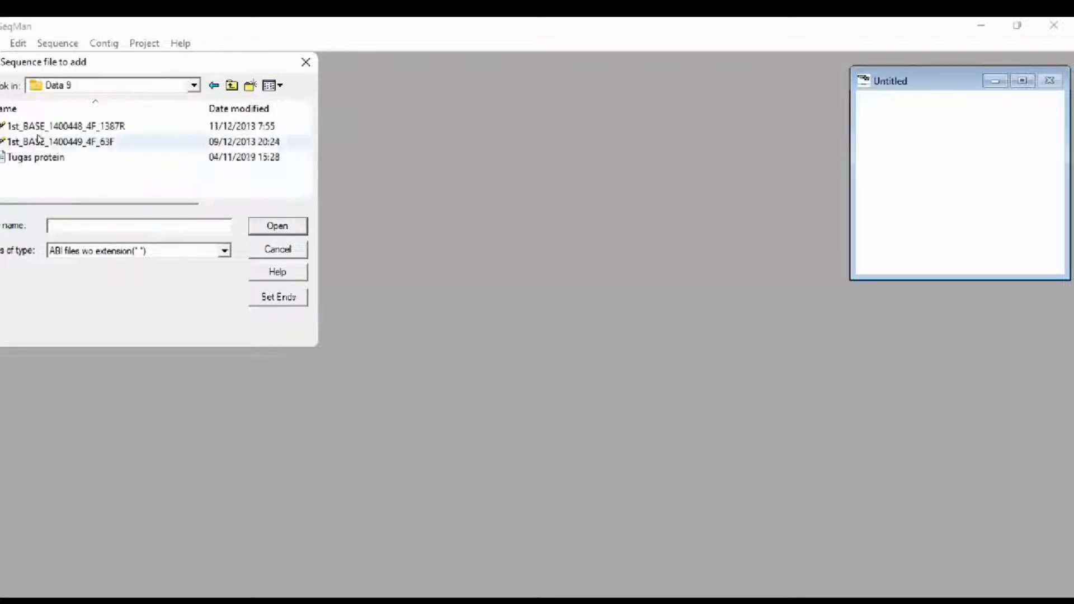
click(113, 124)
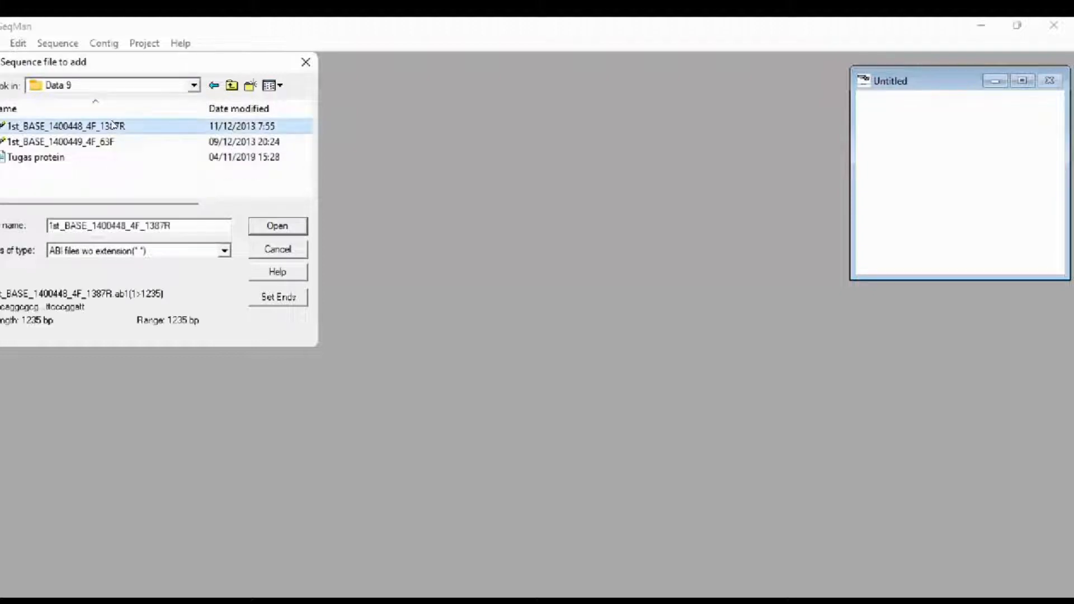
double_click(114, 124)
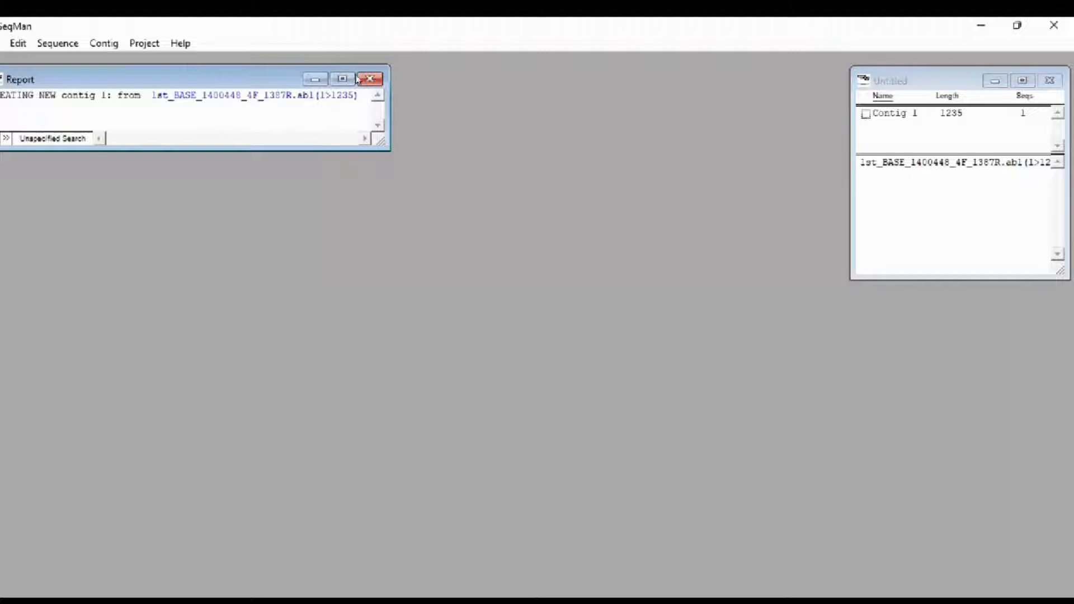
Step: Add the sequence 1st_BASE_1400449_4F_63F from the Data 9 folder, using the ABI files wo extension file type
click(60, 47)
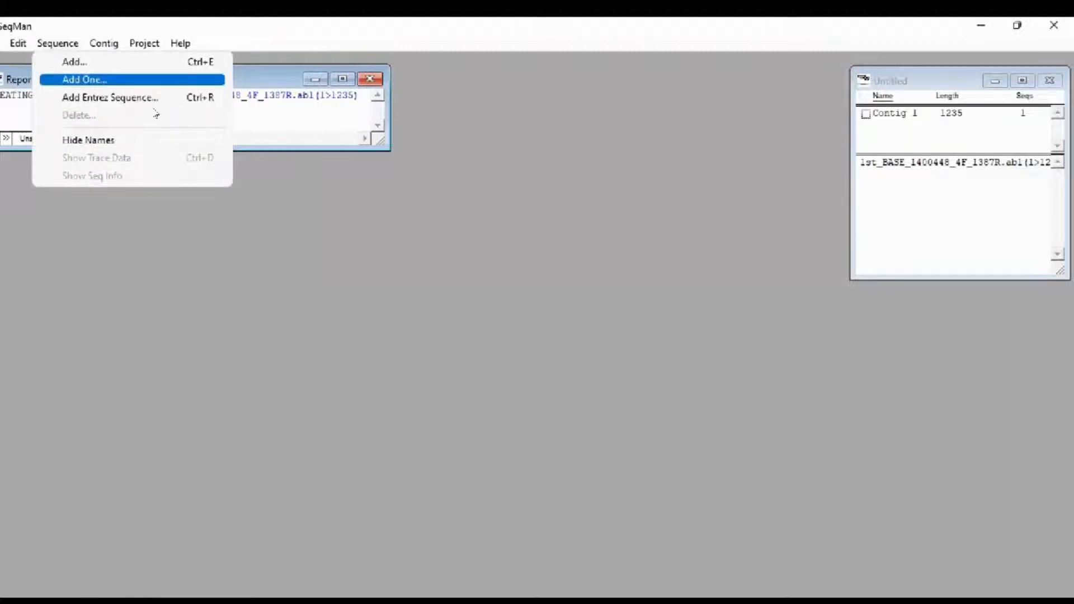
click(147, 81)
click(173, 253)
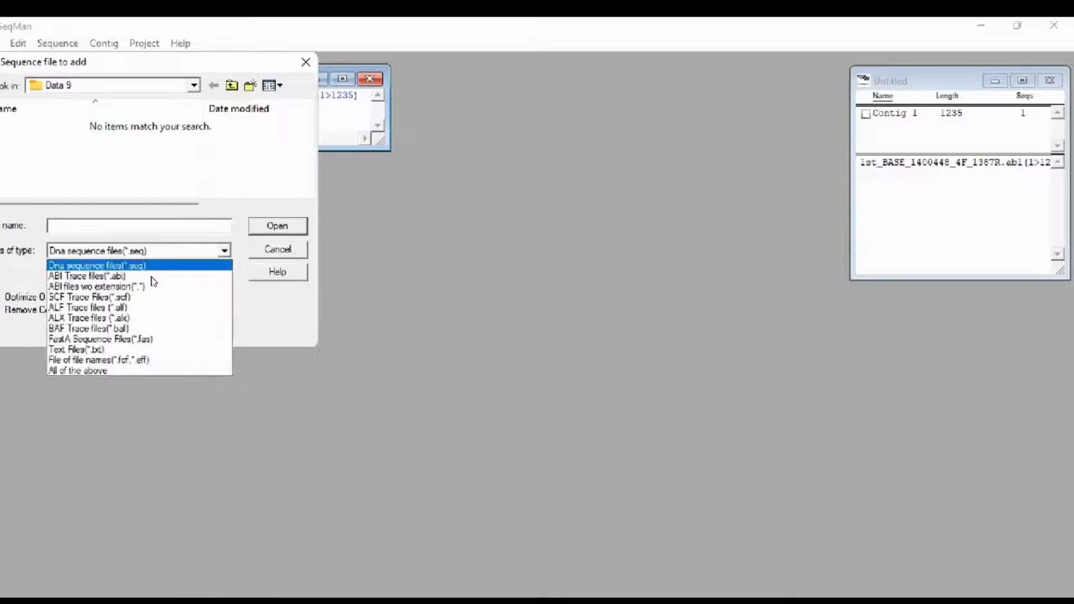
click(110, 288)
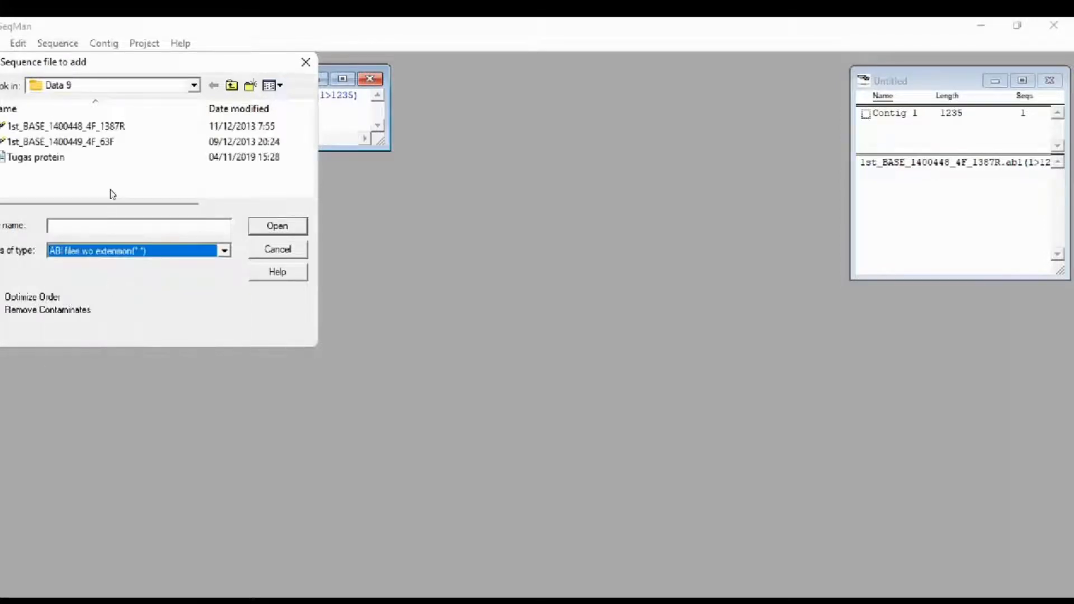
double_click(112, 143)
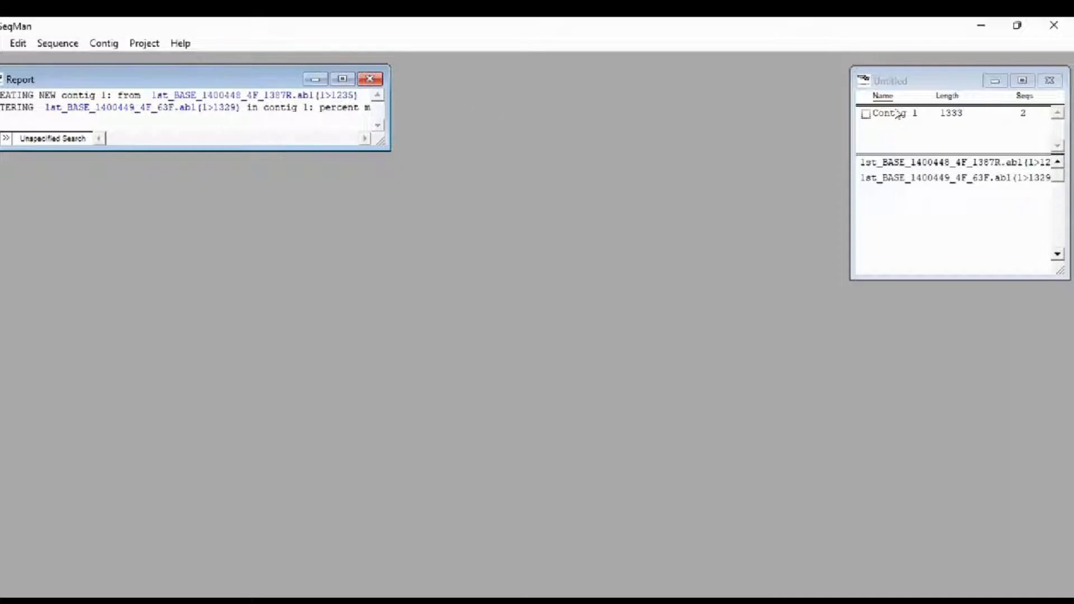
Step: Open the Contig 1 alignment in a maximized window and expand the trace data of both sequences
click(882, 115)
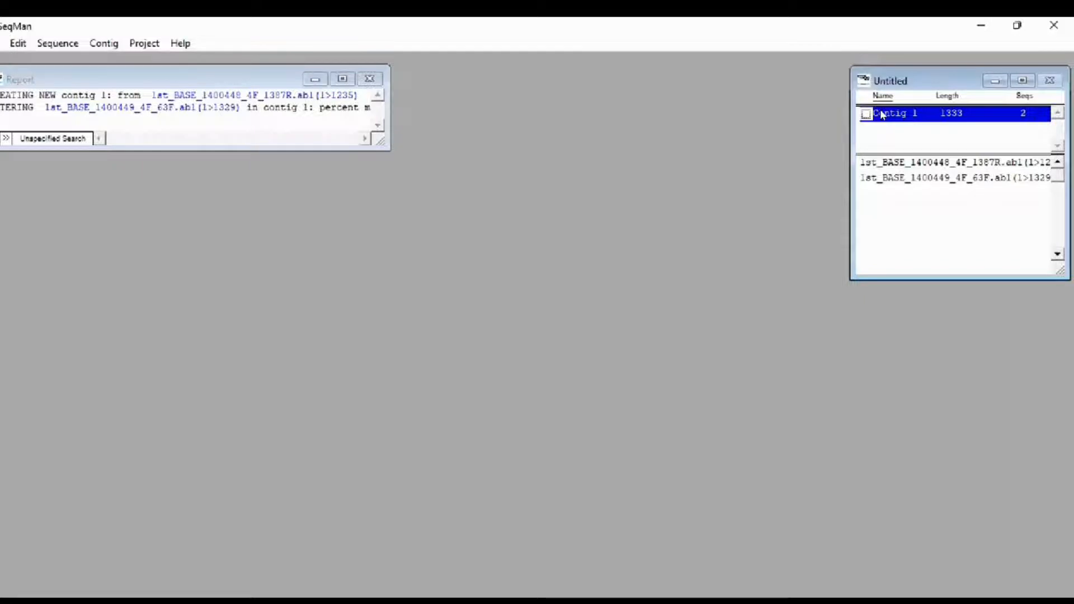
double_click(881, 111)
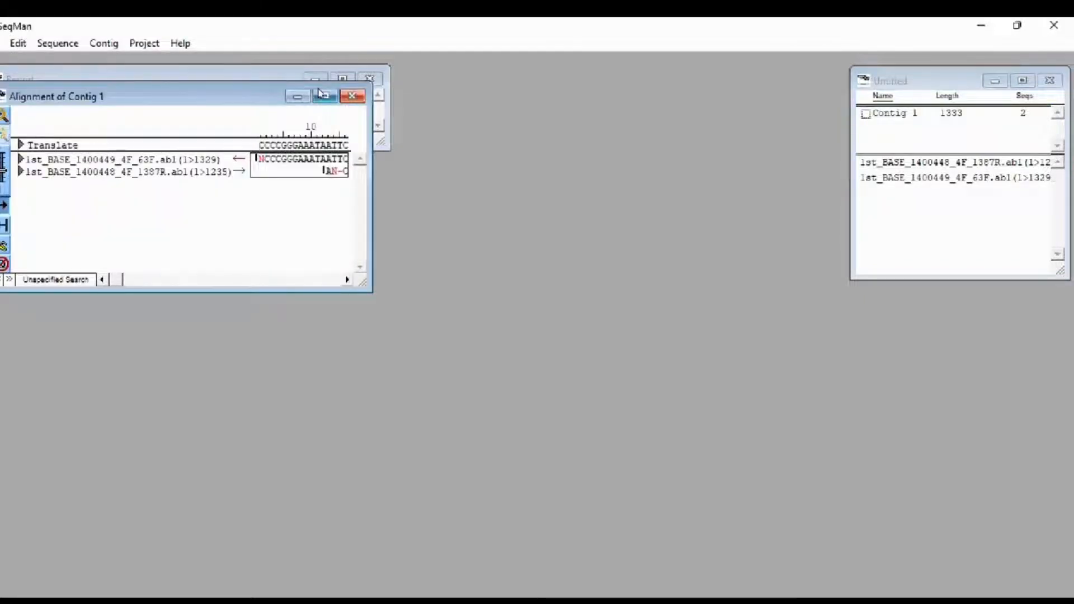
click(322, 95)
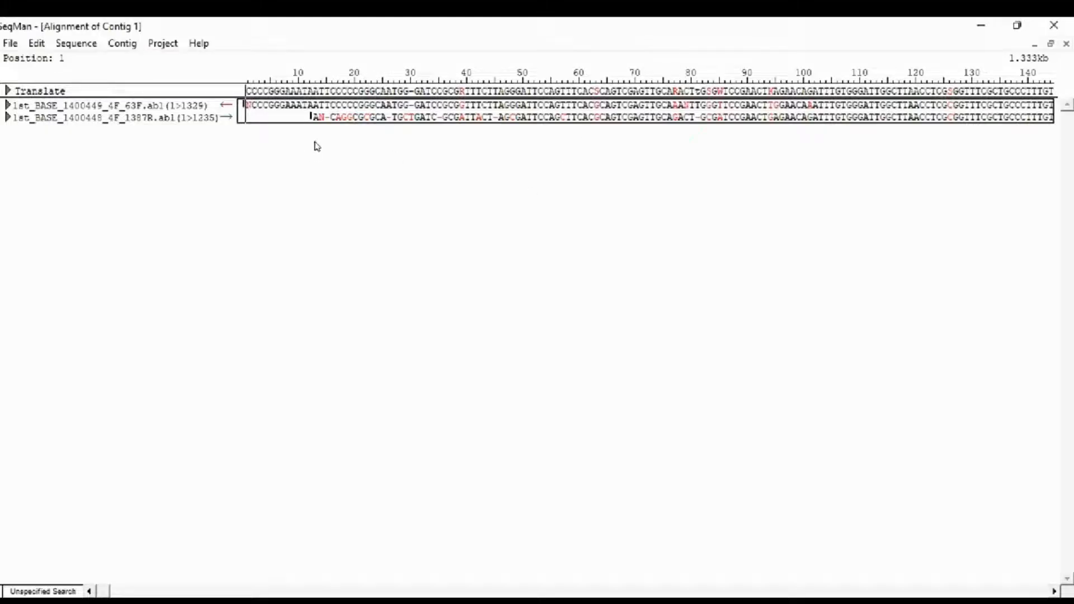
click(7, 105)
click(6, 166)
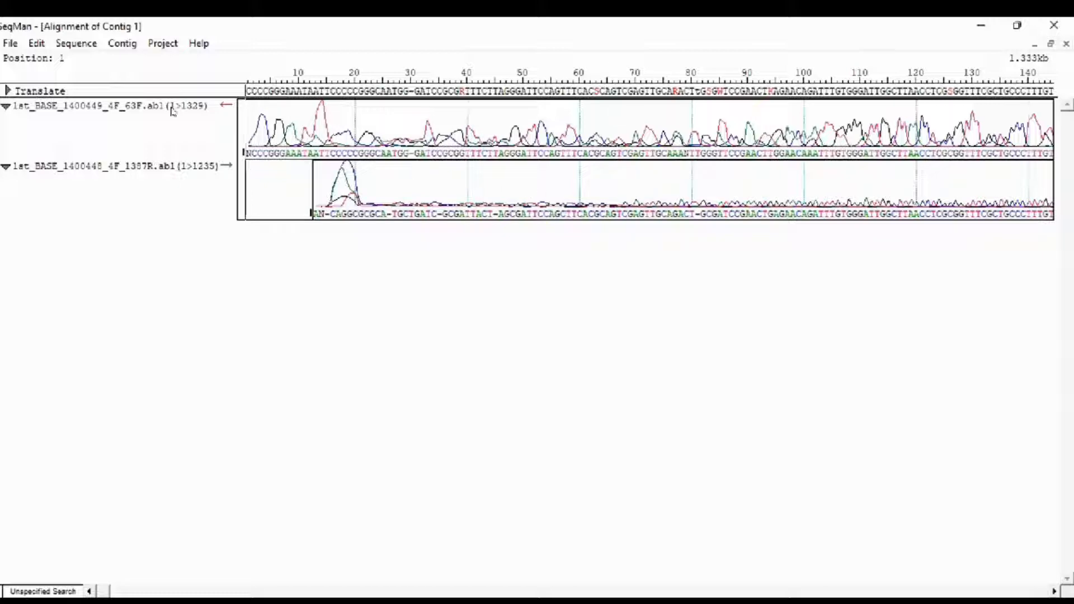
Step: Find the next conflict in the consensus of Contig 1 and delete the gap column at position 30
click(38, 43)
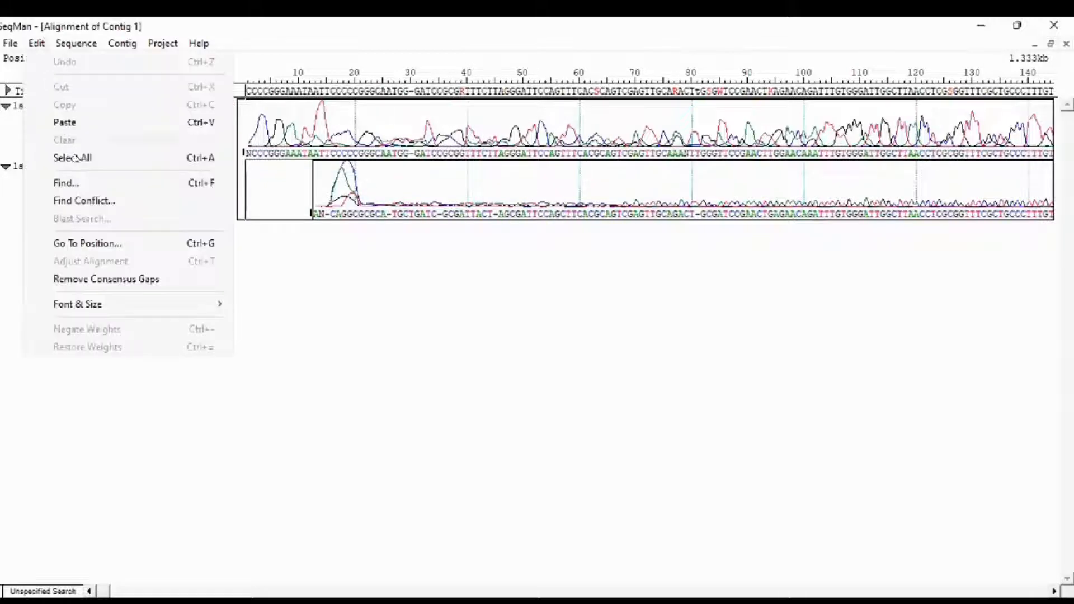
click(86, 202)
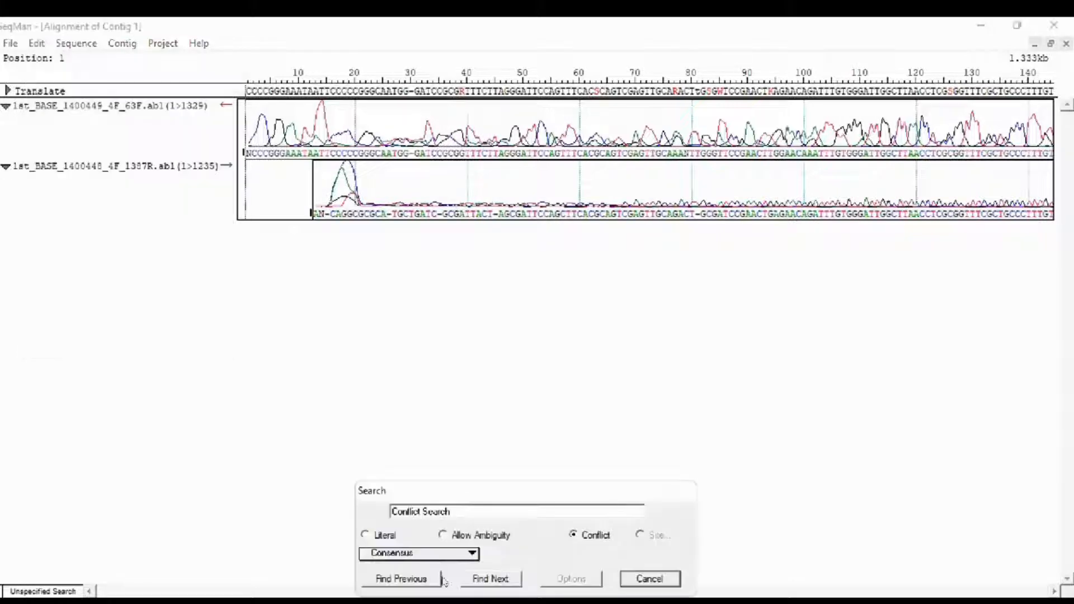
click(474, 579)
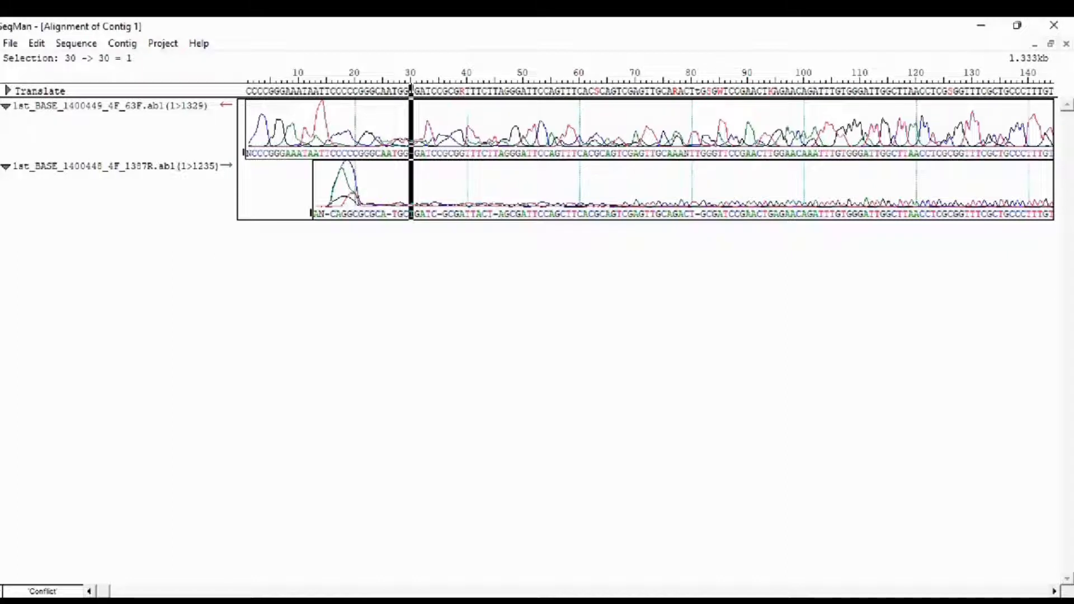
key(Delete)
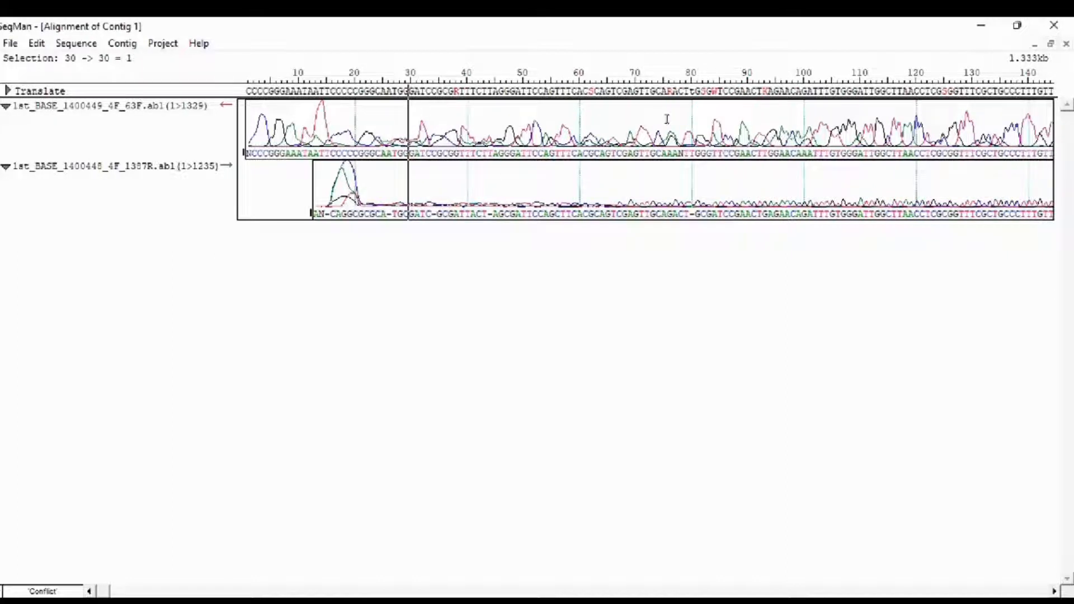
Step: Find the next conflict in the consensus of Contig 1 and replace the ambiguous base at position 38 with G
click(36, 43)
click(167, 200)
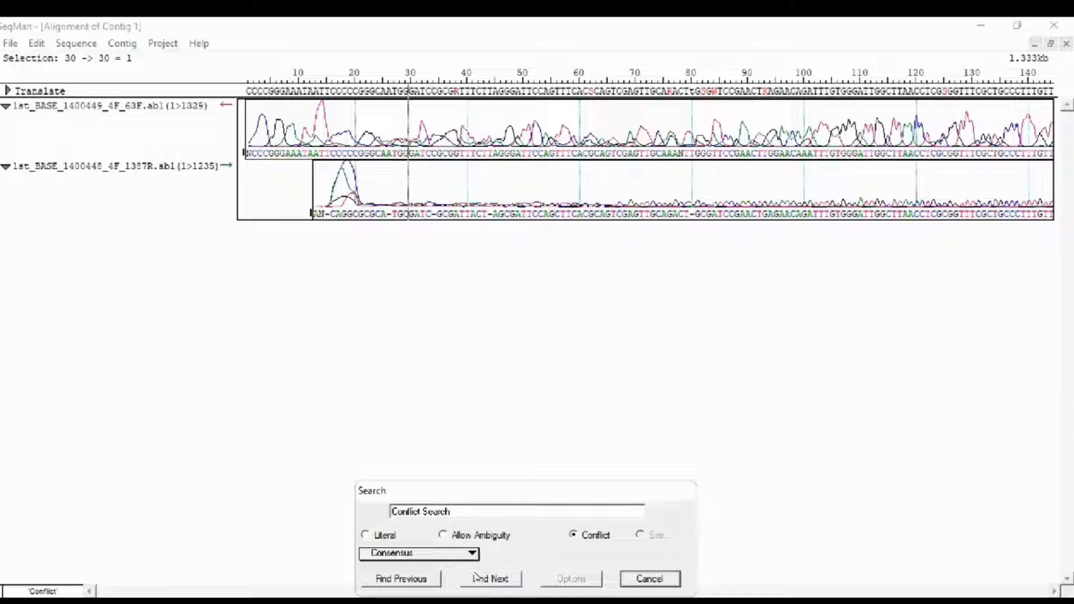
click(476, 578)
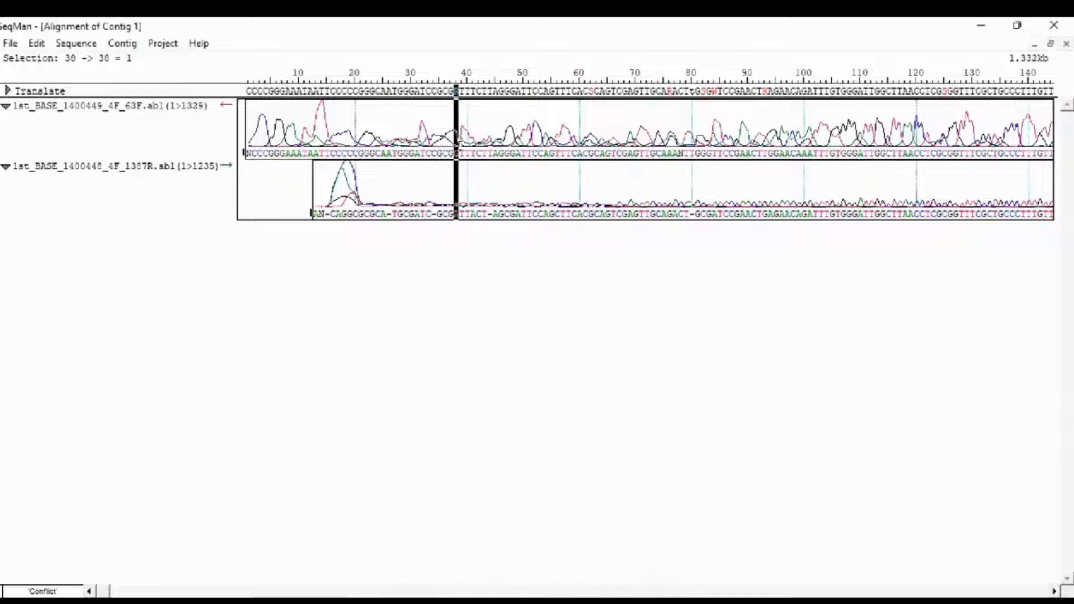
click(453, 91)
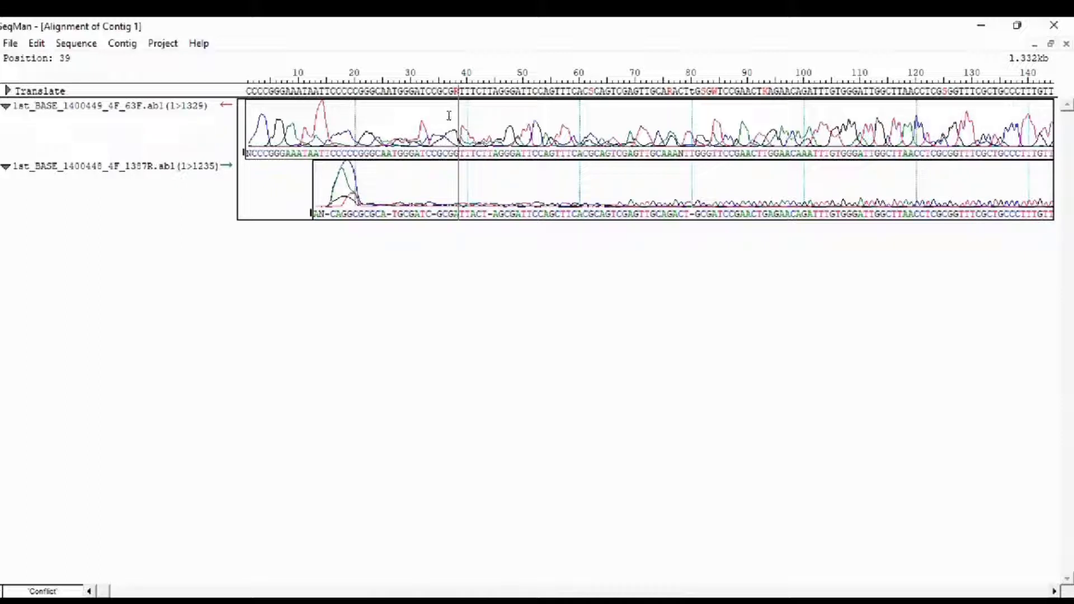
text(G)
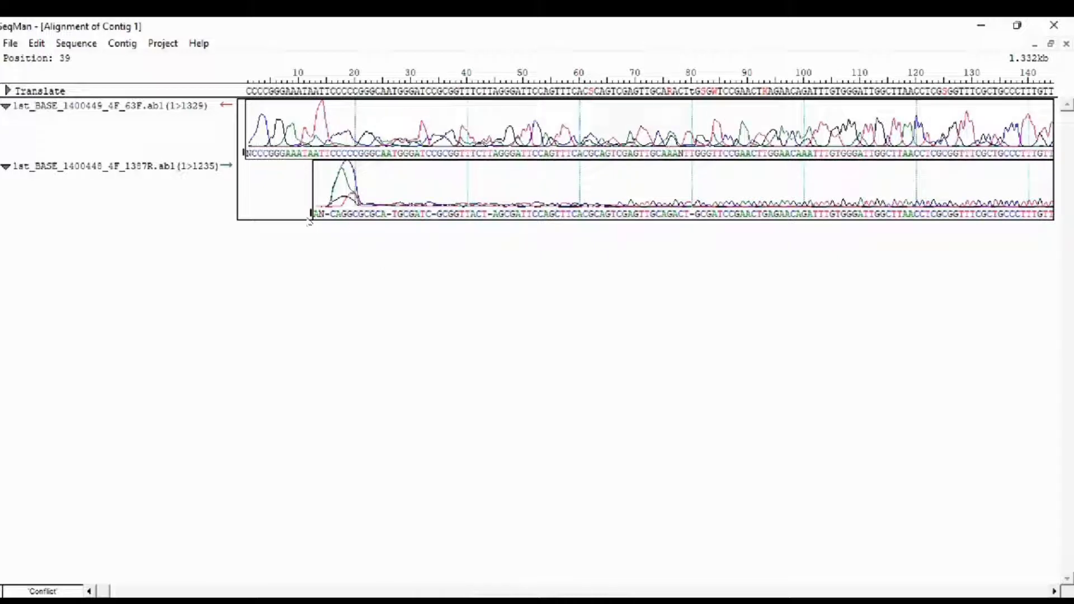
Step: Delete the four single-base gaps between about positions 25 and 80 in the reverse read 1st_BASE_1400448_4F_1387R
click(387, 209)
key(BackSpace)
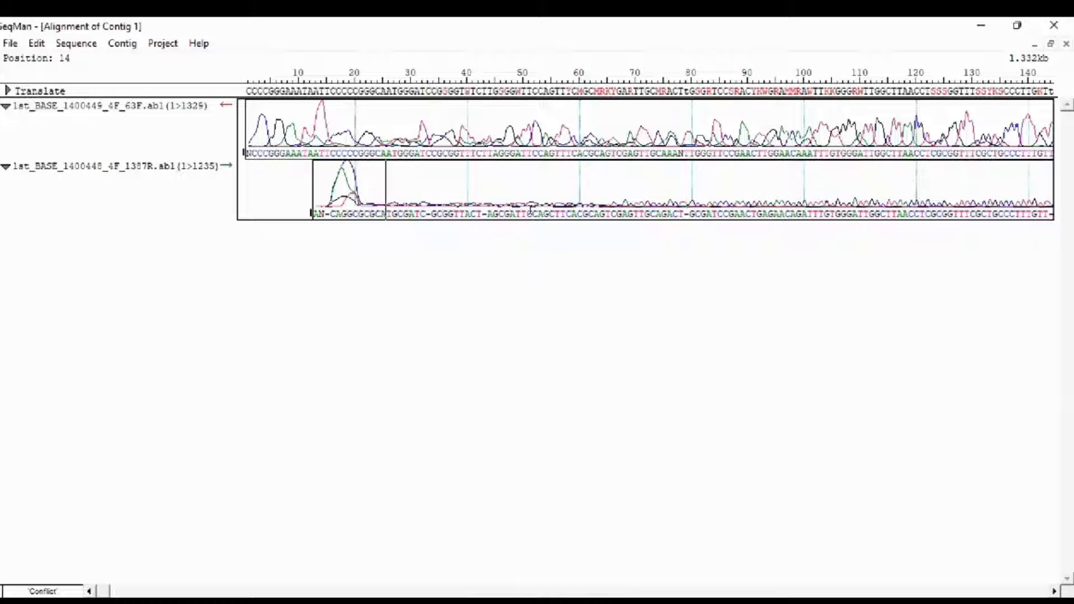
click(428, 214)
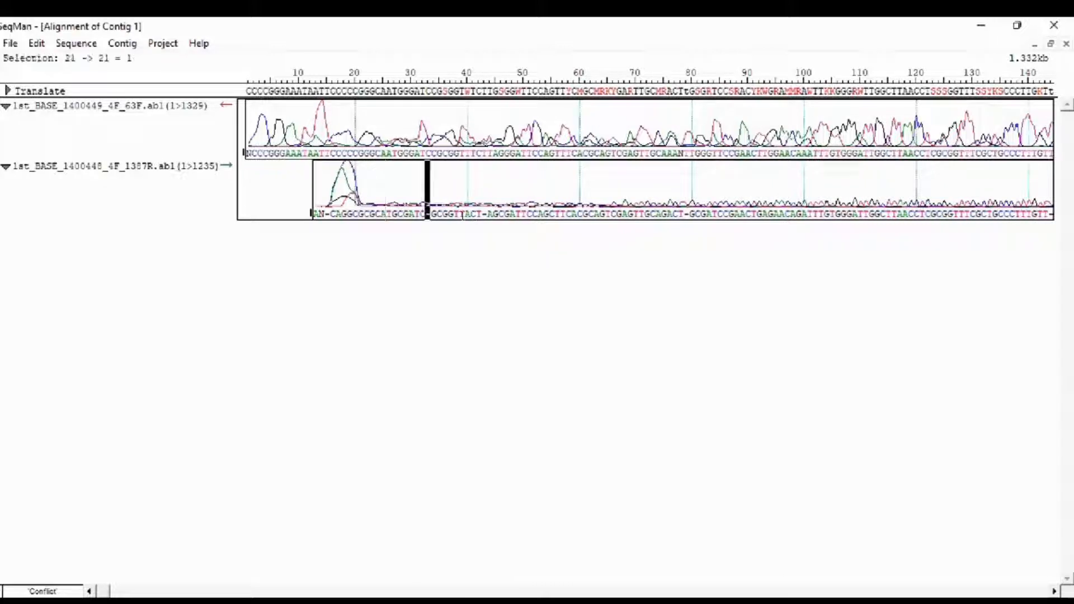
key(Delete)
click(480, 211)
key(BackSpace)
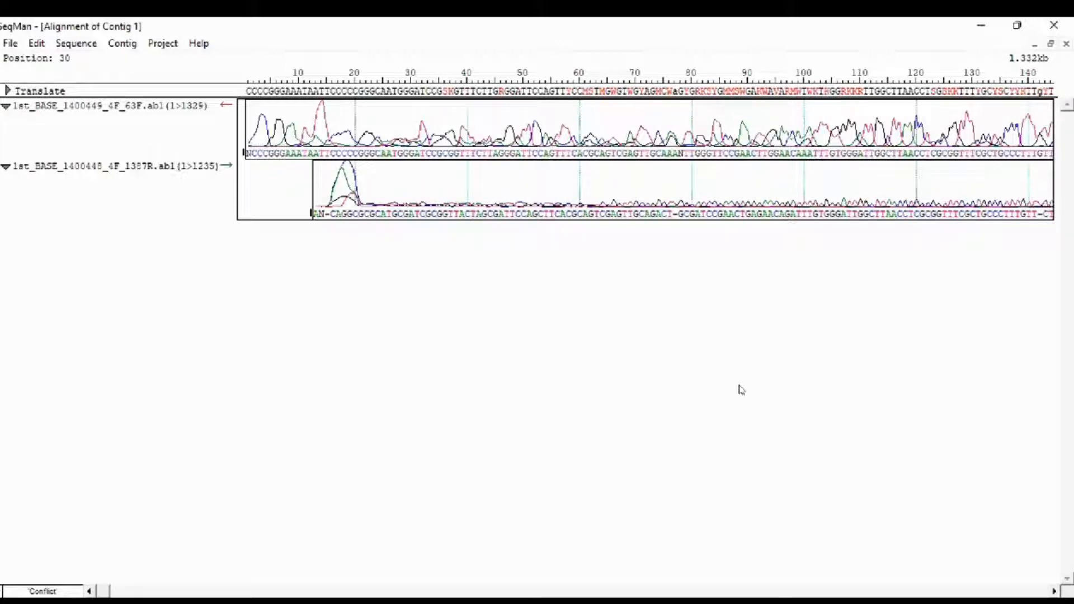
click(676, 214)
key(BackSpace)
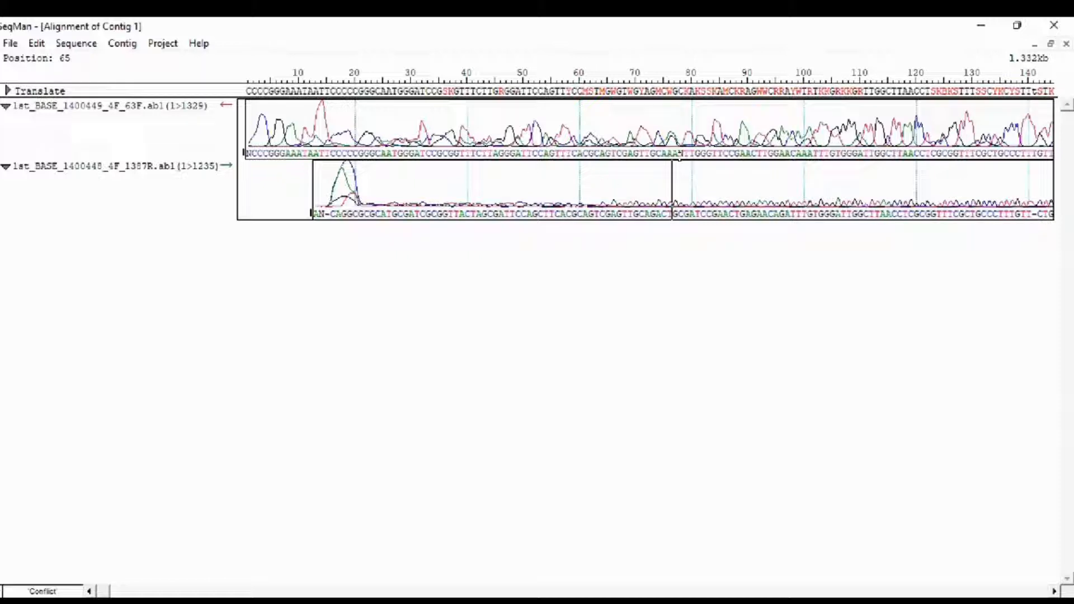
Step: Resolve the ambiguous consensus bases around positions 36 and 37 as C and G, and the one at position 46 as G
drag(596, 144, 744, 148)
click(548, 203)
click(76, 43)
click(455, 88)
key(BackSpace)
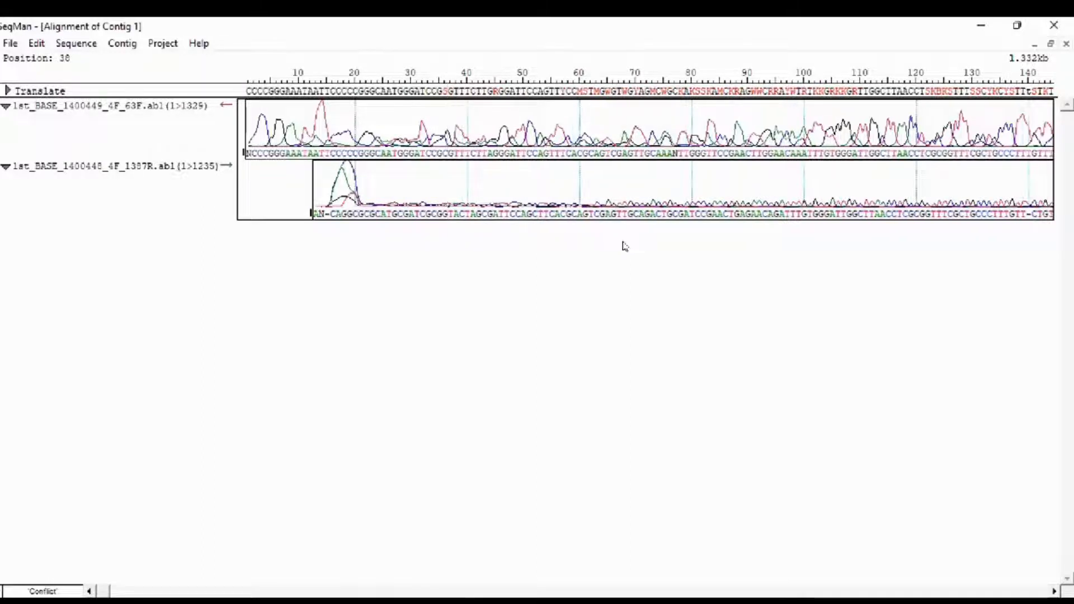
text(G)
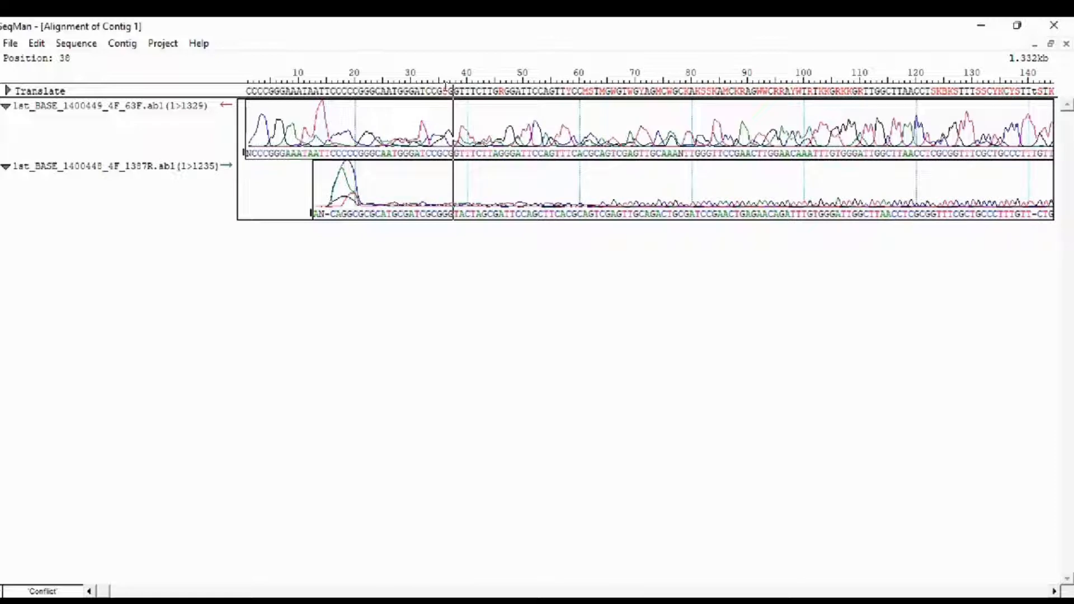
key(Left)
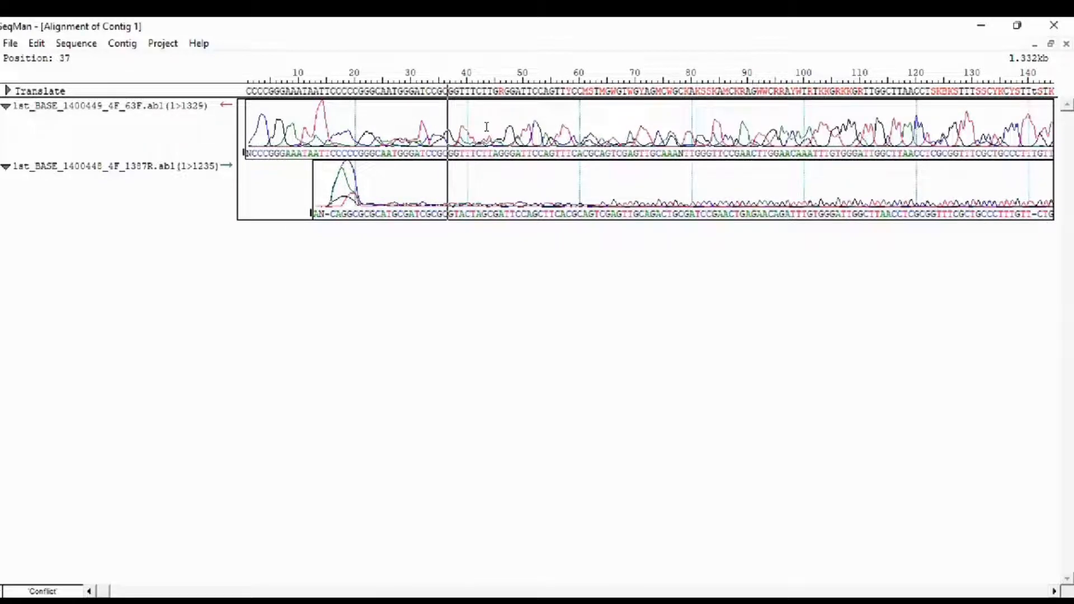
click(501, 90)
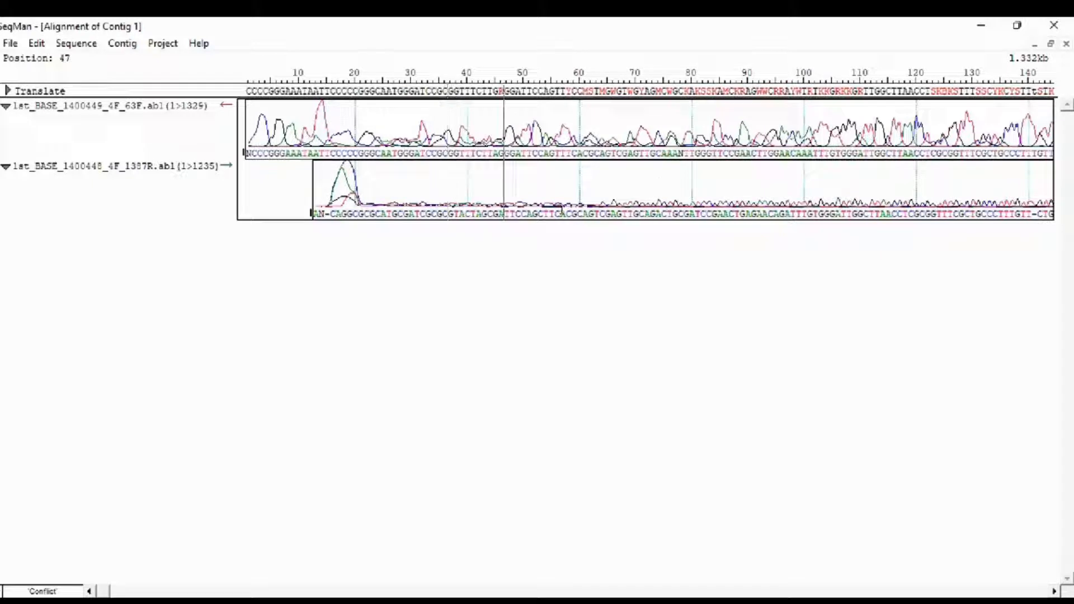
key(Delete)
Step: Find the next consensus conflict beyond the middle of the contig and delete the gap column at position 1191
drag(681, 128, 1054, 152)
drag(977, 151, 737, 64)
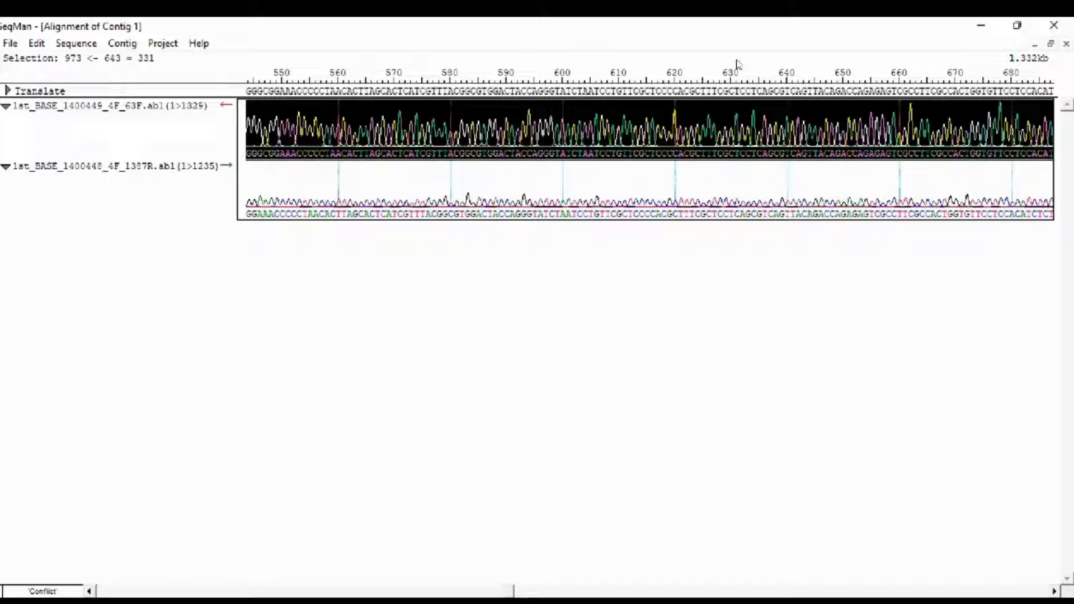
click(614, 144)
drag(615, 144, 246, 140)
click(318, 144)
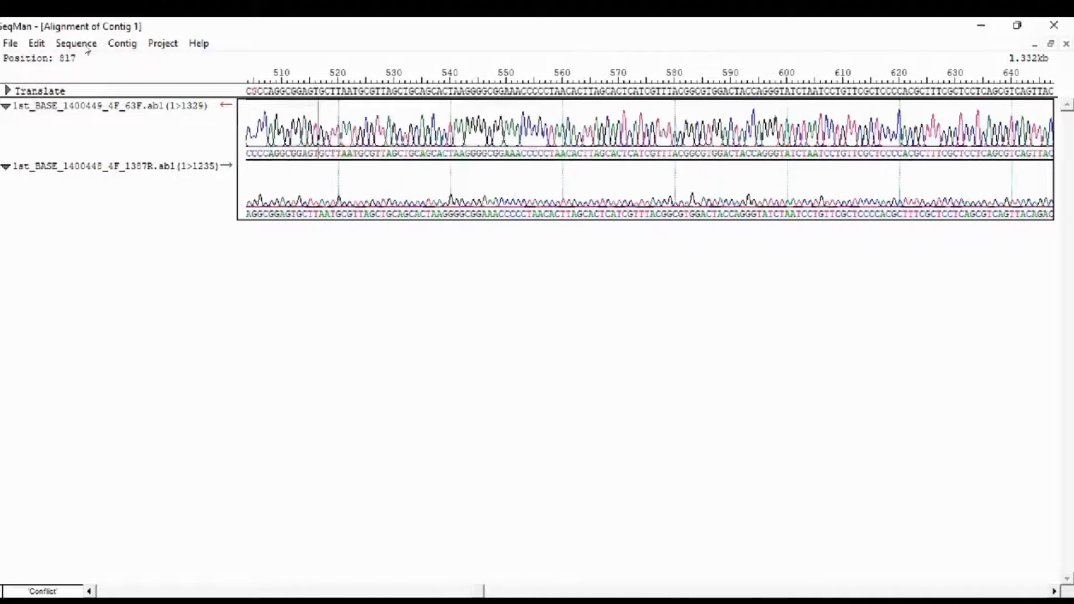
click(35, 43)
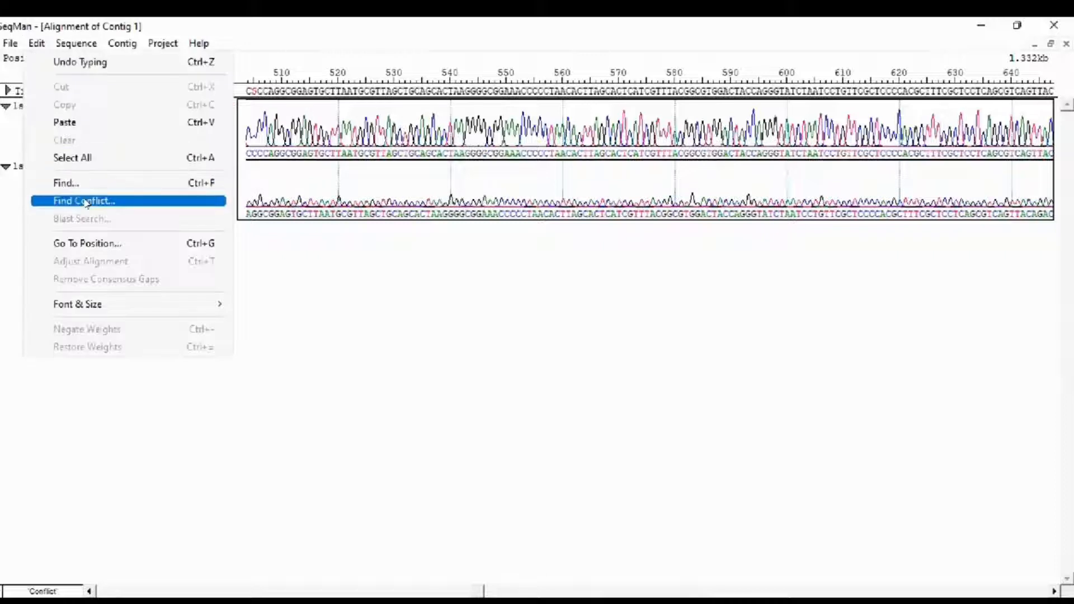
click(85, 202)
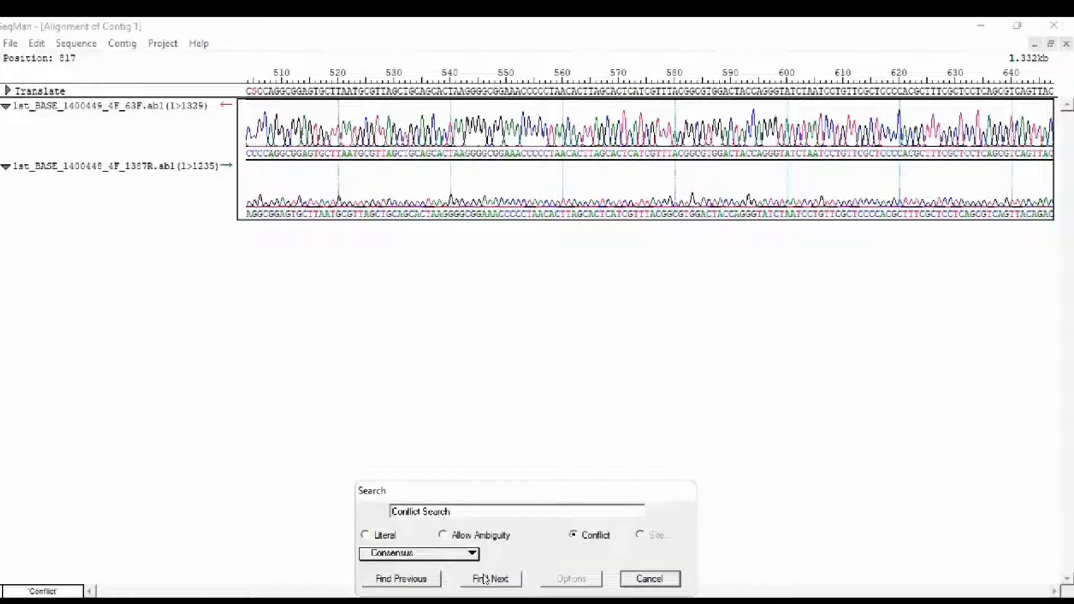
click(485, 579)
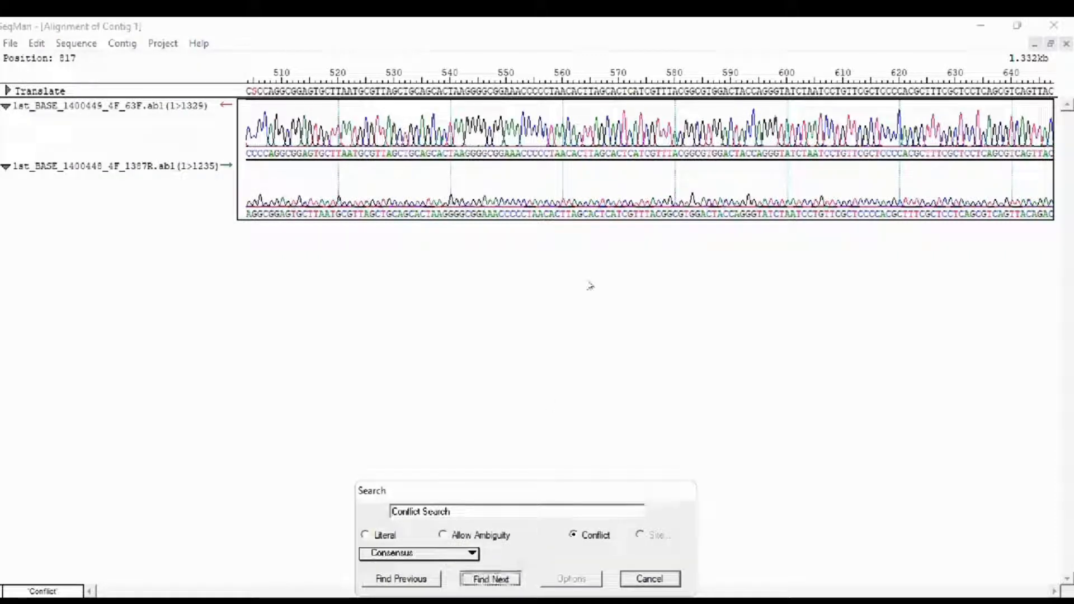
key(Delete)
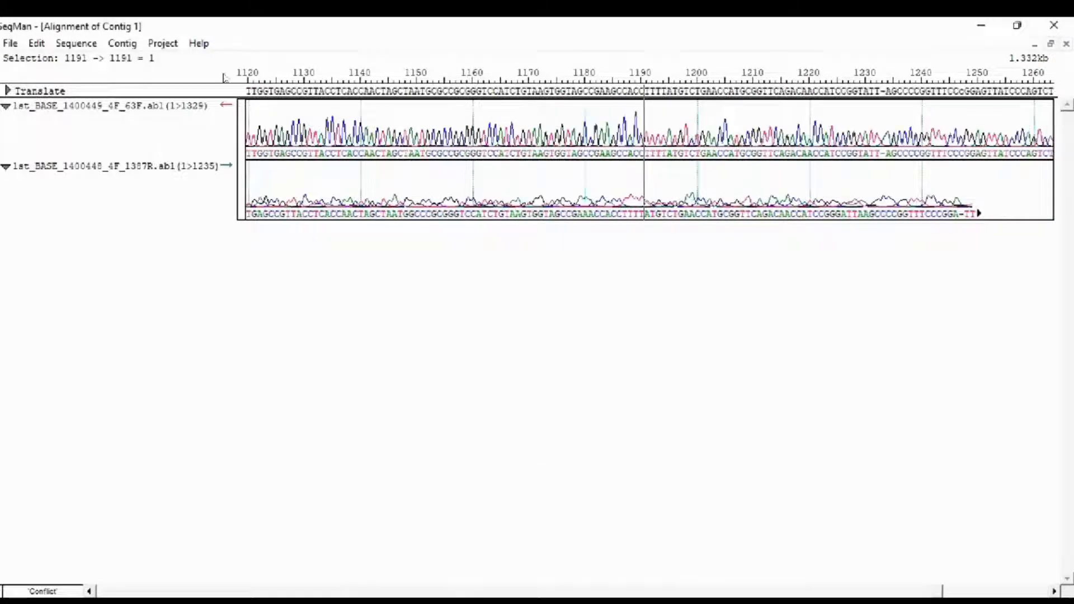
Step: Find the next two consensus conflicts and delete the gap columns at positions 1233 and 1246
click(37, 45)
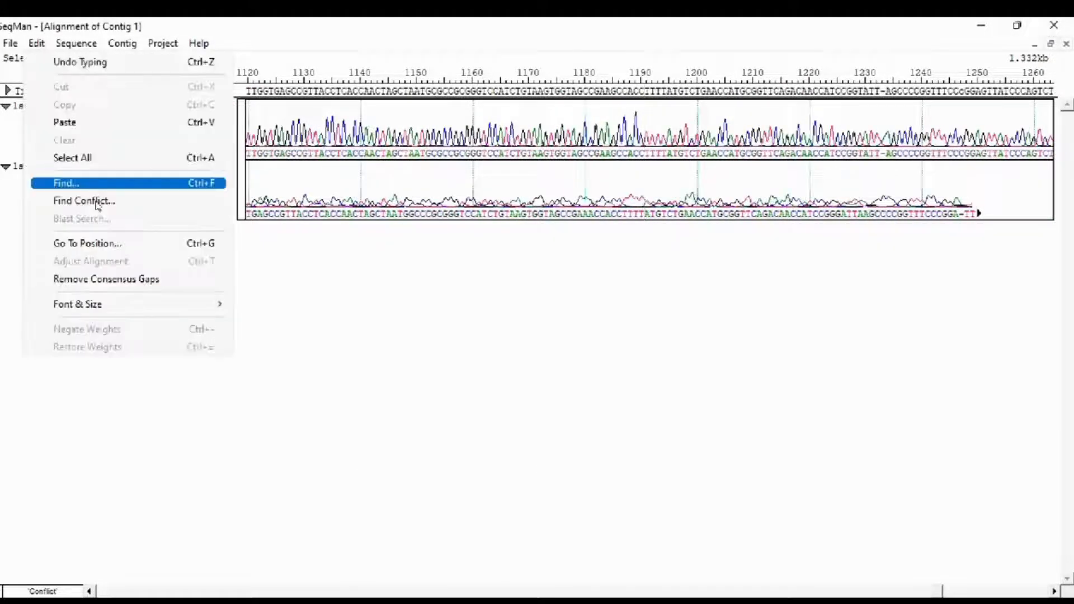
key(Return)
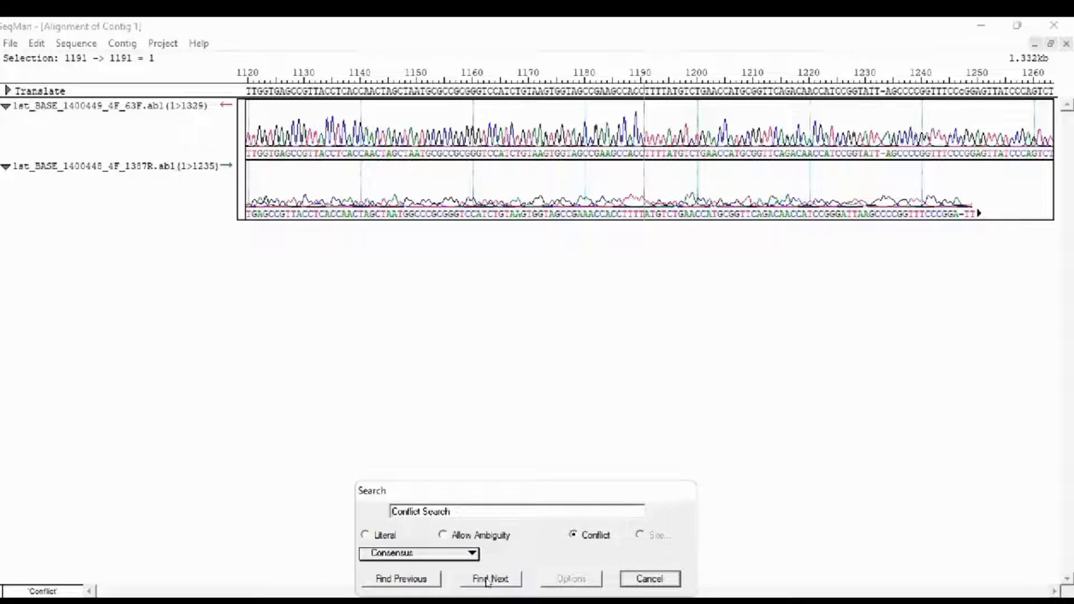
click(488, 580)
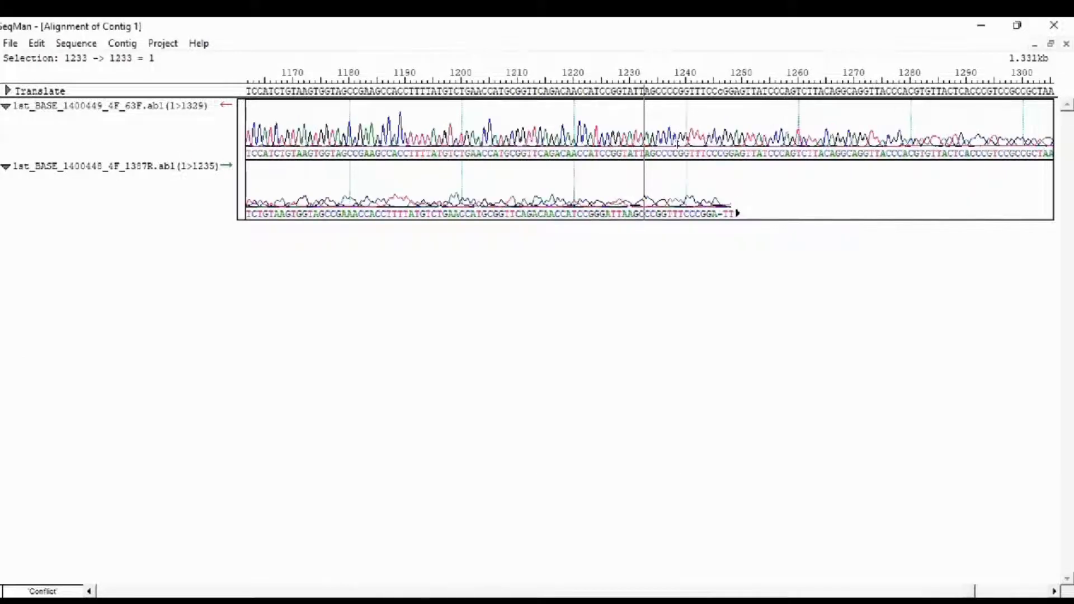
click(30, 43)
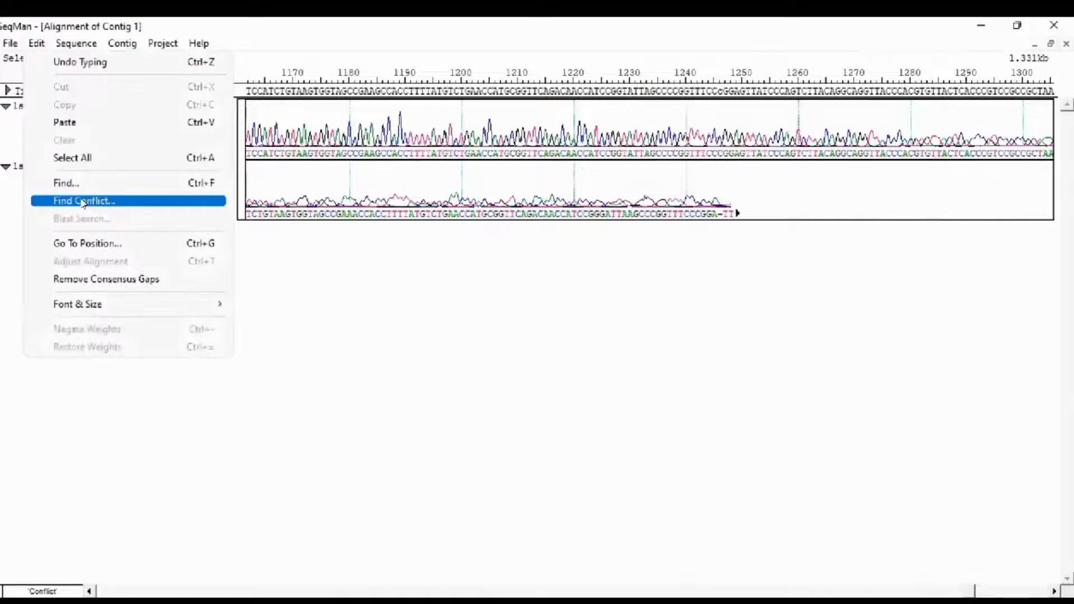
click(82, 201)
click(494, 580)
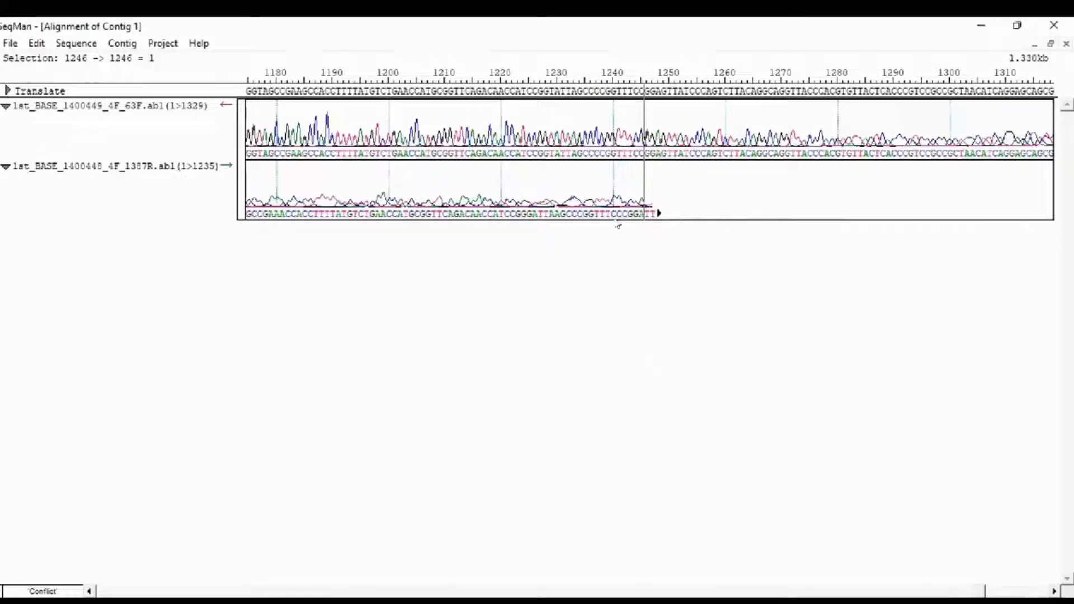
Step: Search for any remaining consensus conflict and review the traces of both reads back to the start of the alignment
click(4, 44)
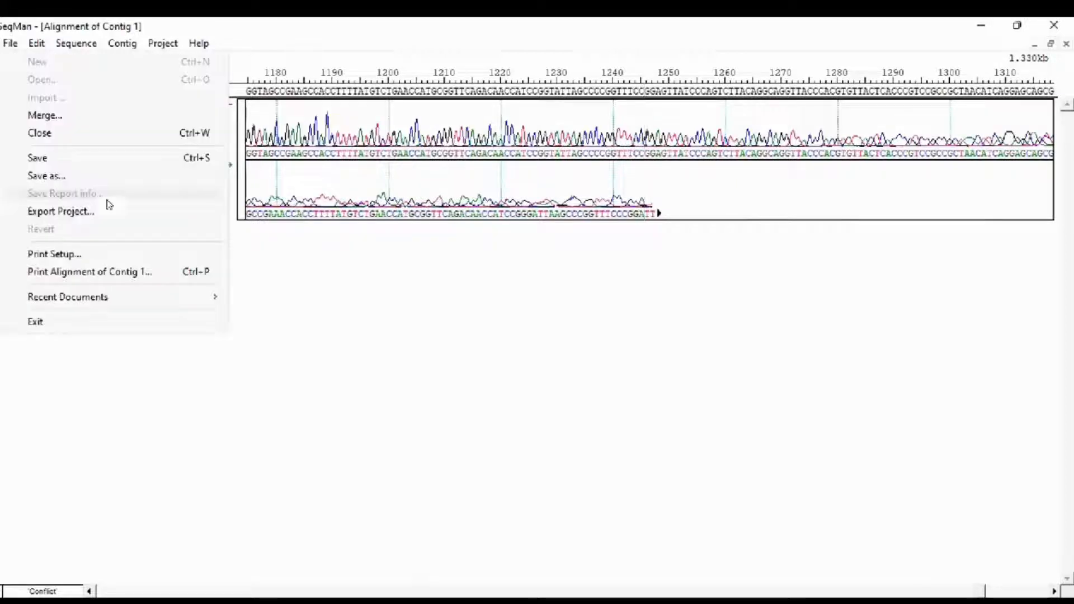
click(37, 44)
key(Return)
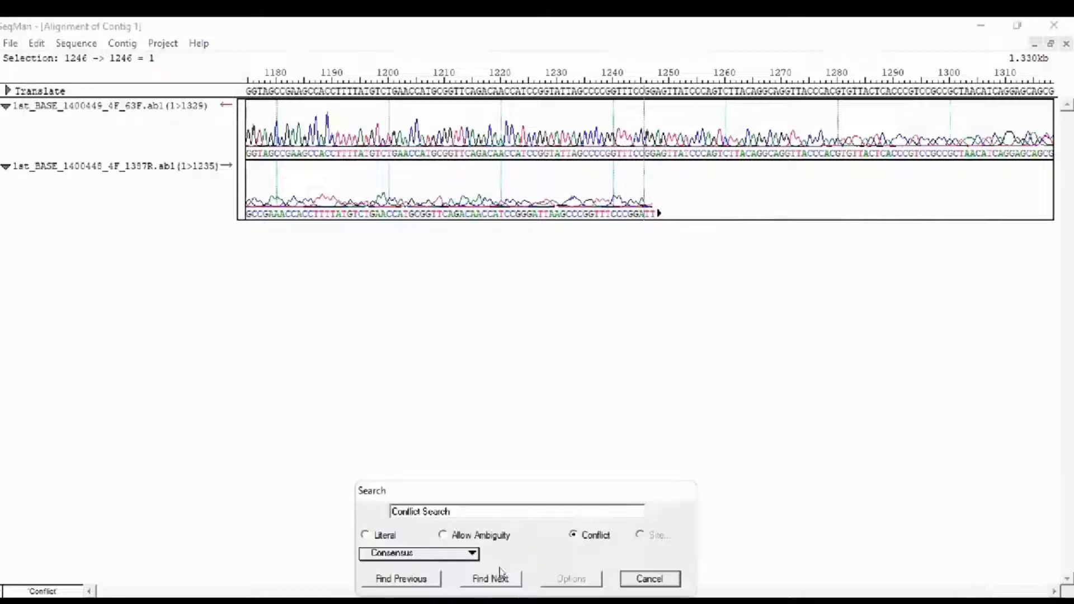
click(492, 579)
drag(515, 114, 155, 114)
click(379, 187)
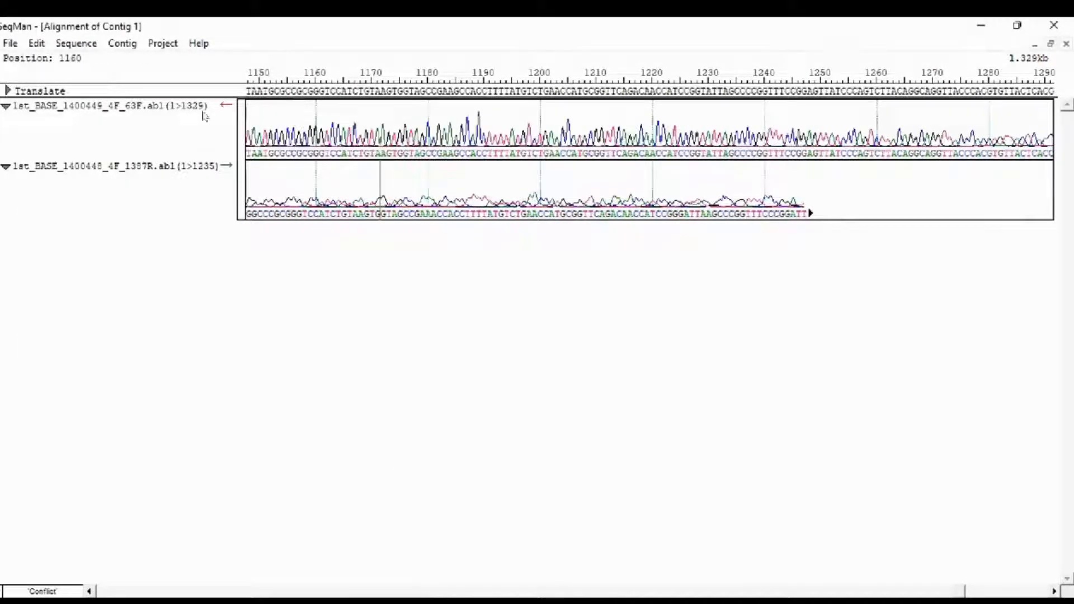
drag(249, 113, 210, 113)
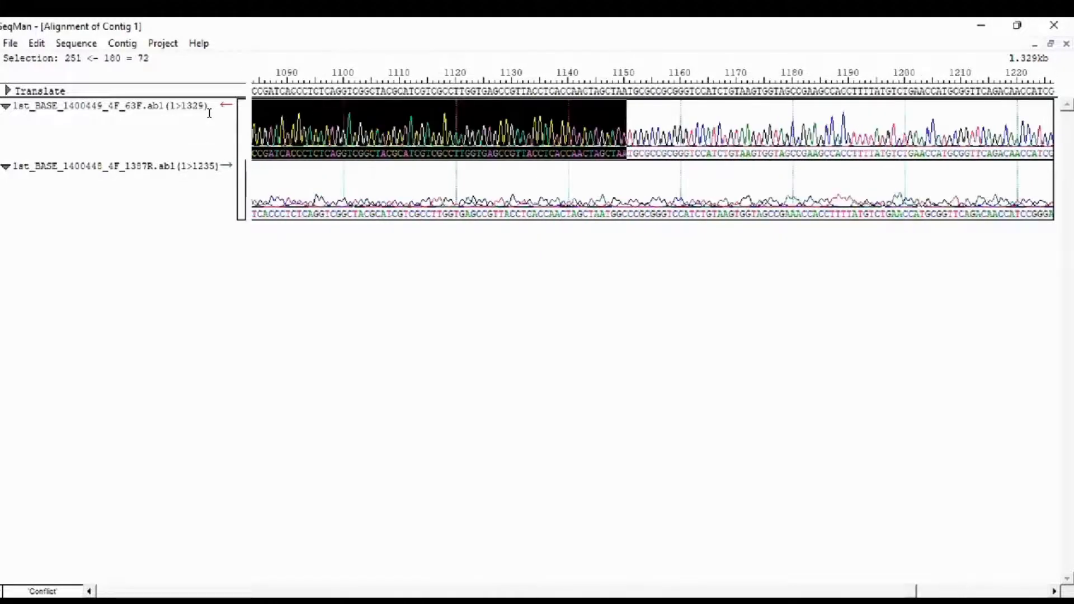
drag(5, 113, 0, 114)
click(744, 193)
click(842, 592)
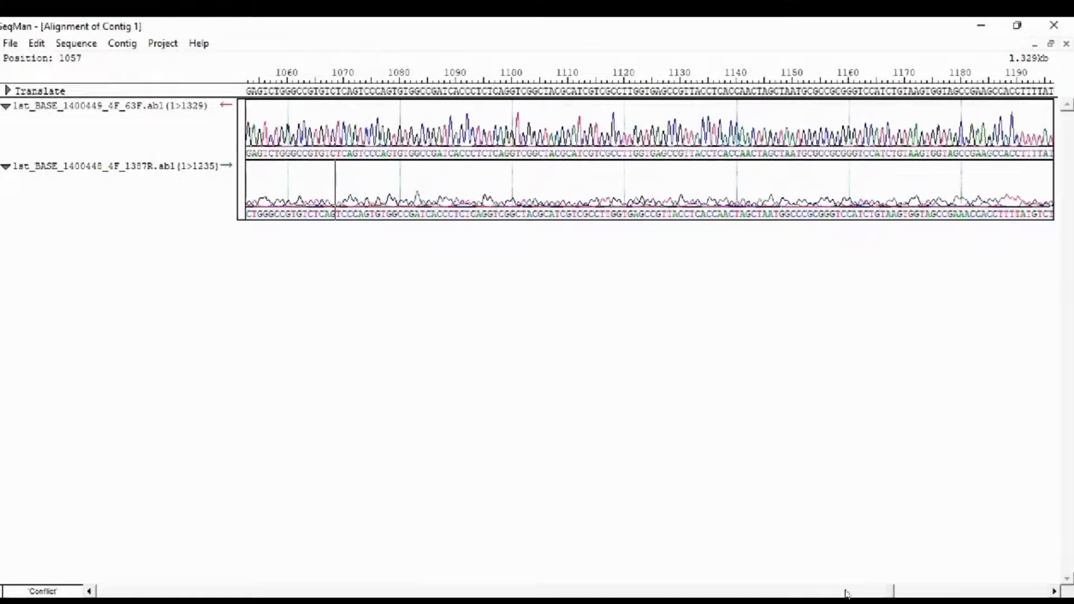
drag(768, 593, 139, 552)
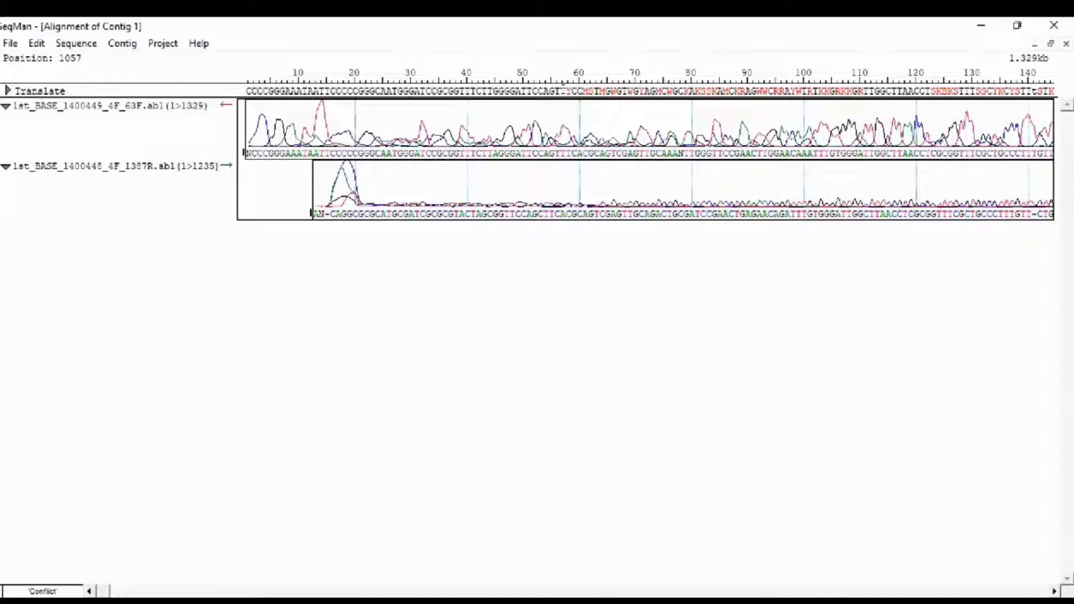
click(572, 133)
click(589, 88)
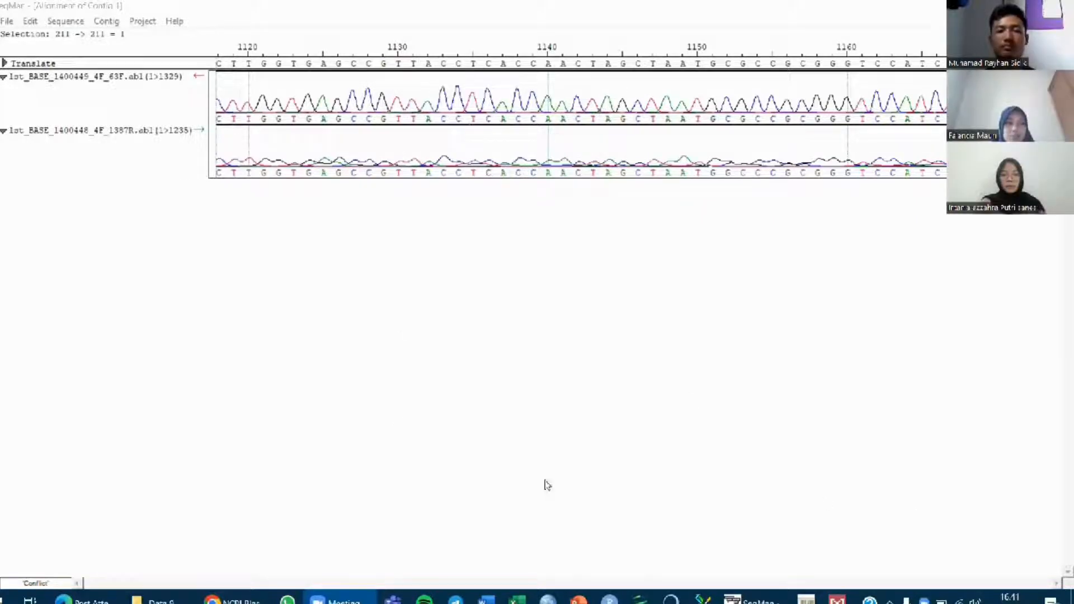
Step: Save the contig consensus as a single FastA file named "LATIHAN 2.FAST" in the Data 9 folder
click(99, 35)
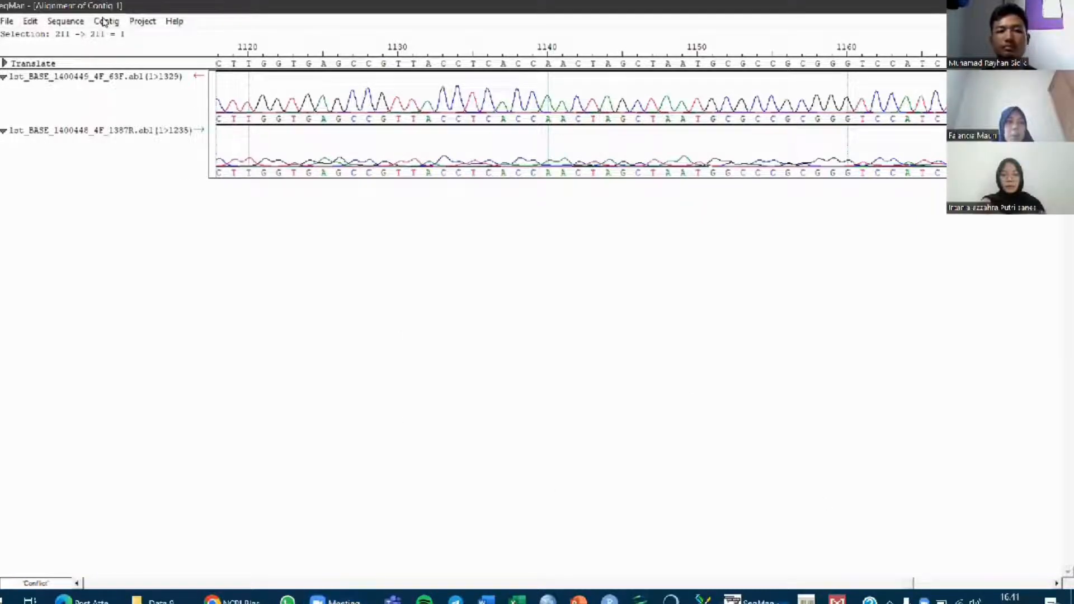
click(103, 21)
mouse_move(143, 258)
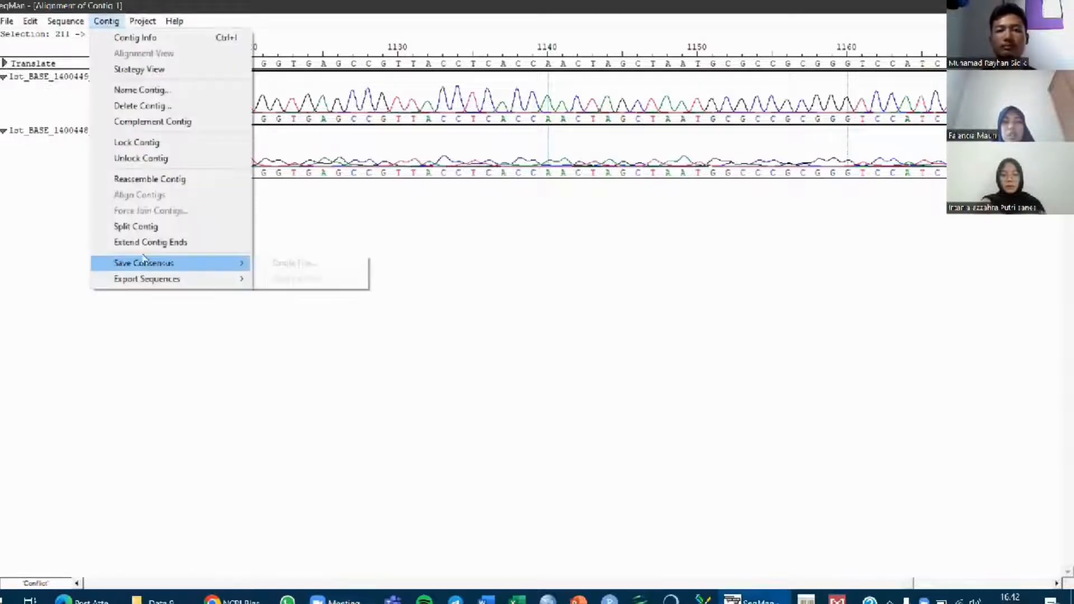
click(270, 264)
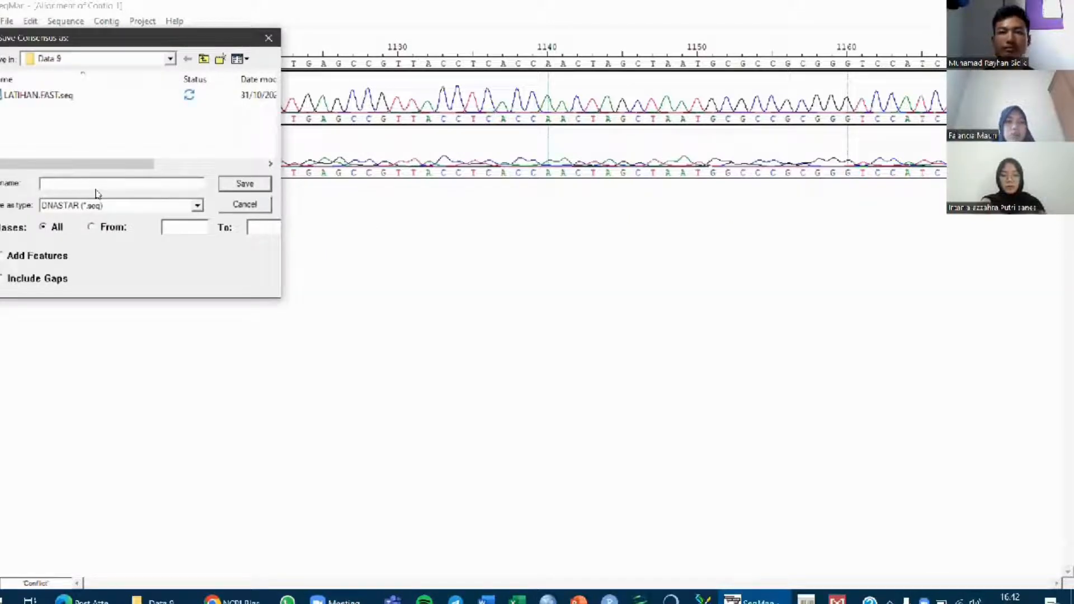
click(160, 205)
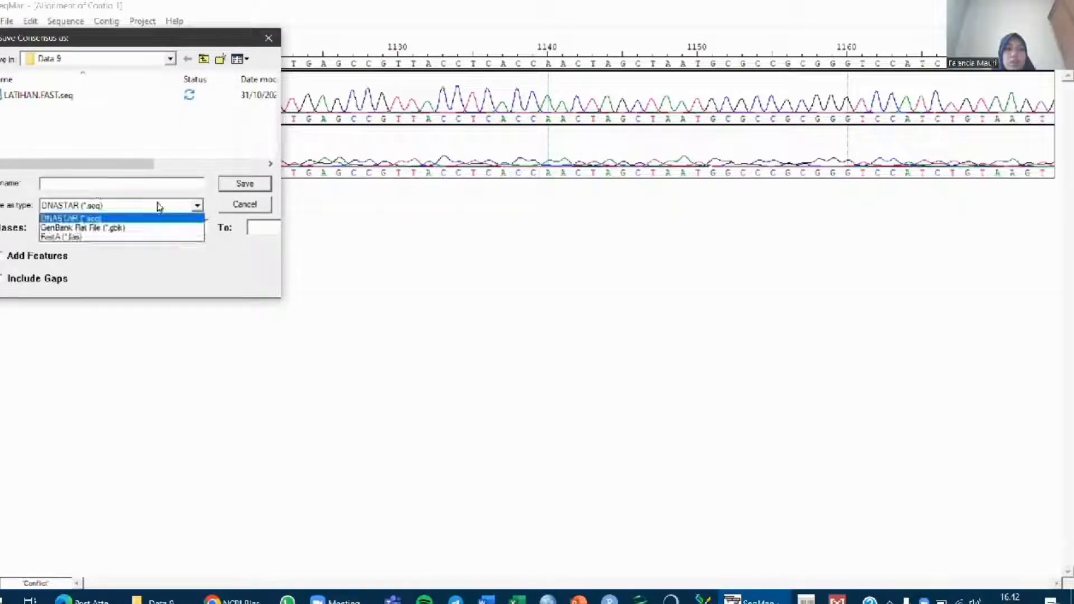
click(144, 237)
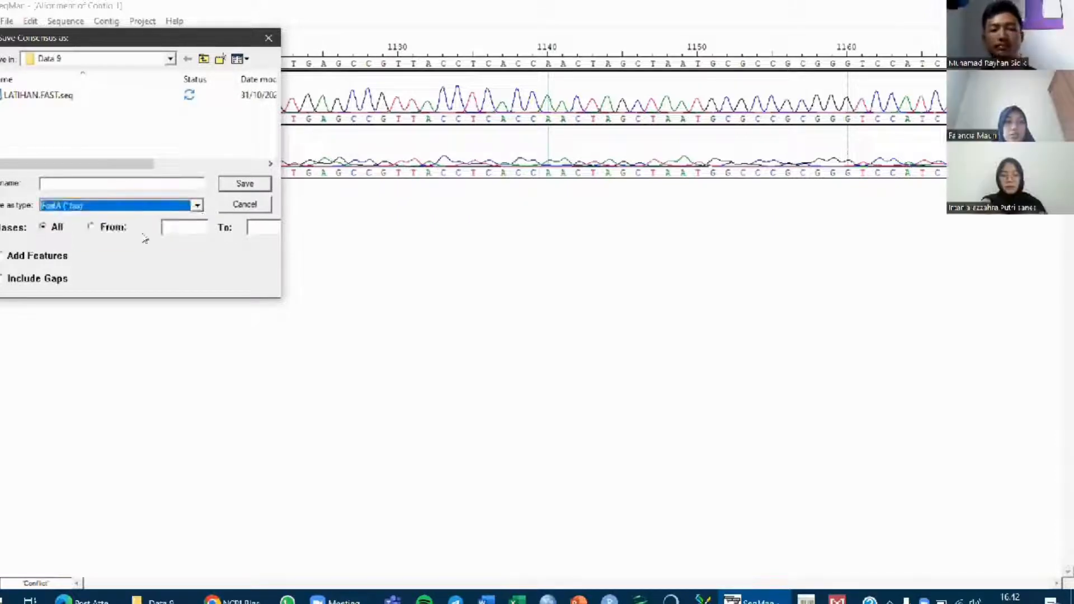
click(49, 183)
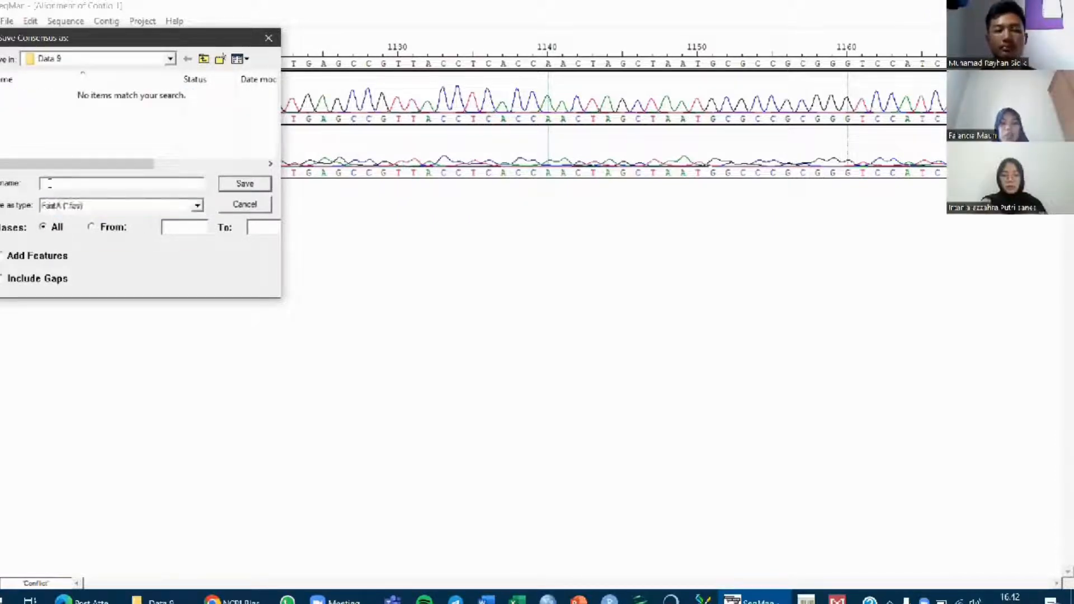
text(LATIHAN 2)
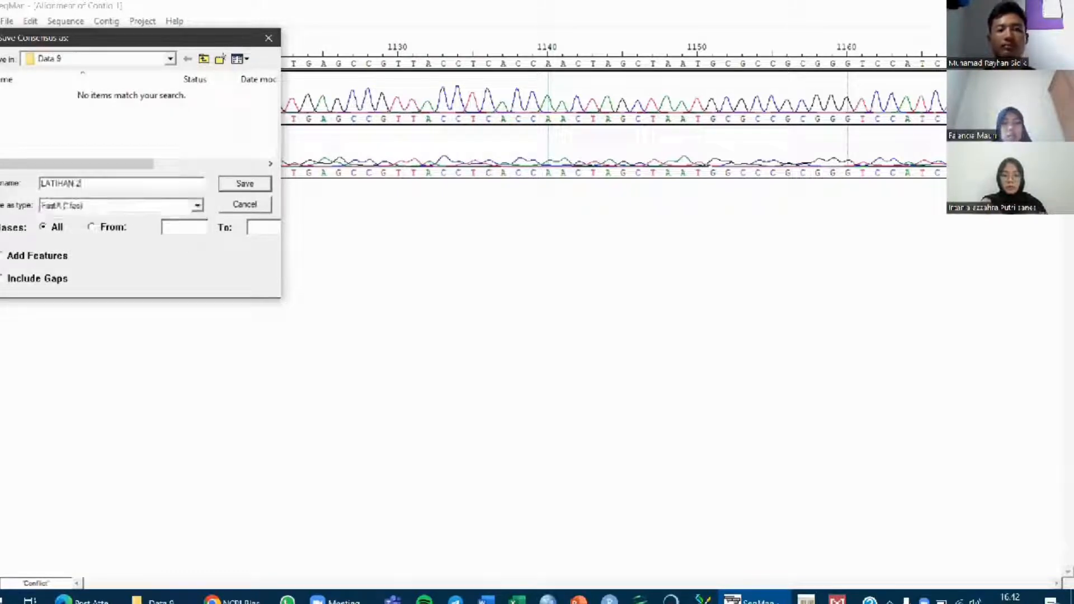
text(.FAST)
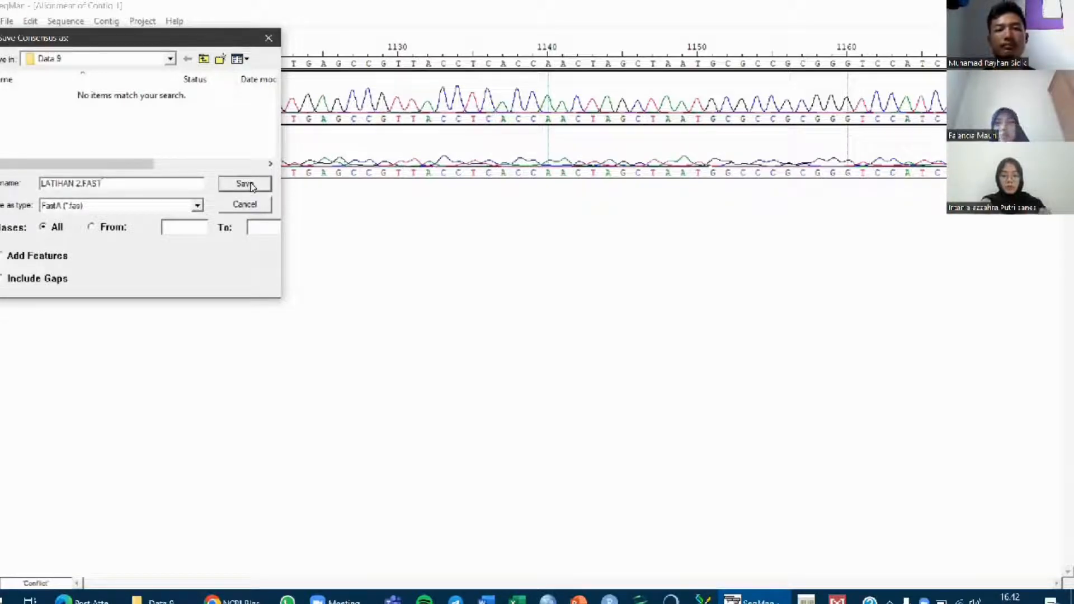
click(252, 187)
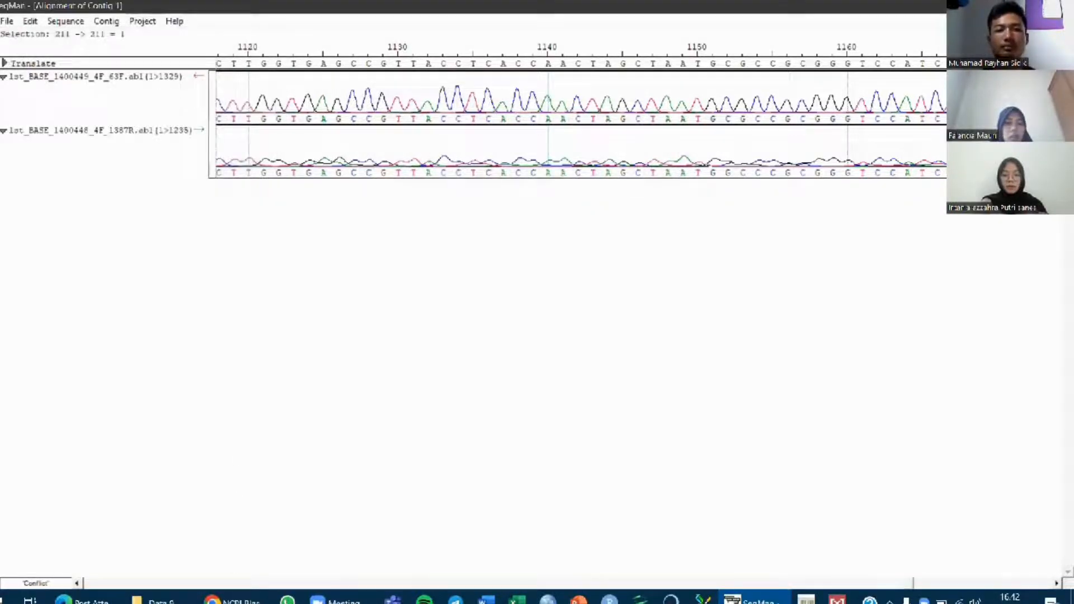
Step: Switch to the Data 9 folder in File Explorer and open "LATIHAN 2.FAST.seq" in BioEdit
mouse_move(160, 599)
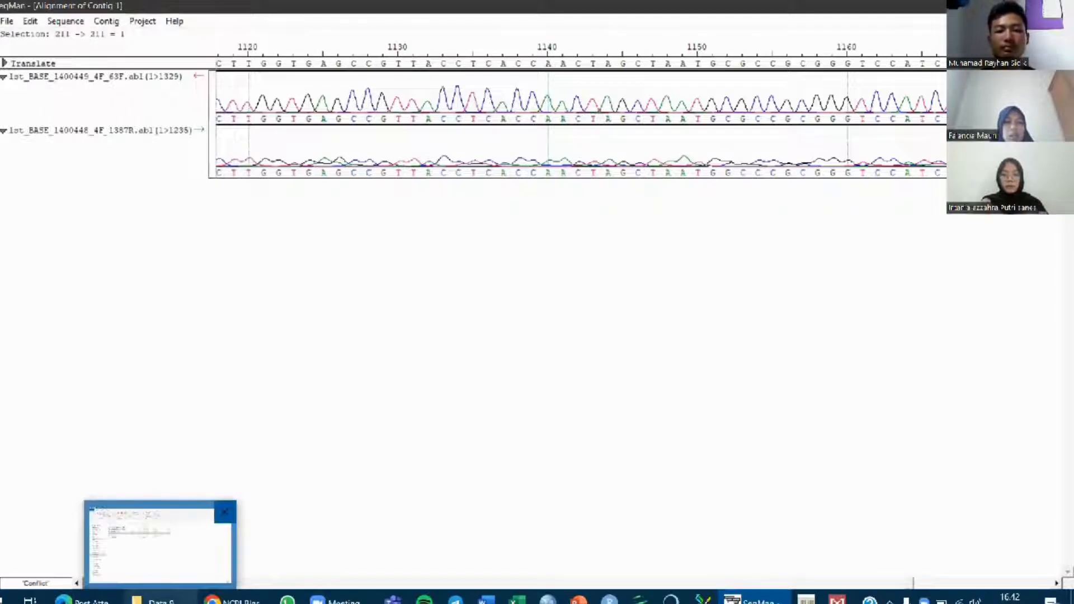
click(160, 551)
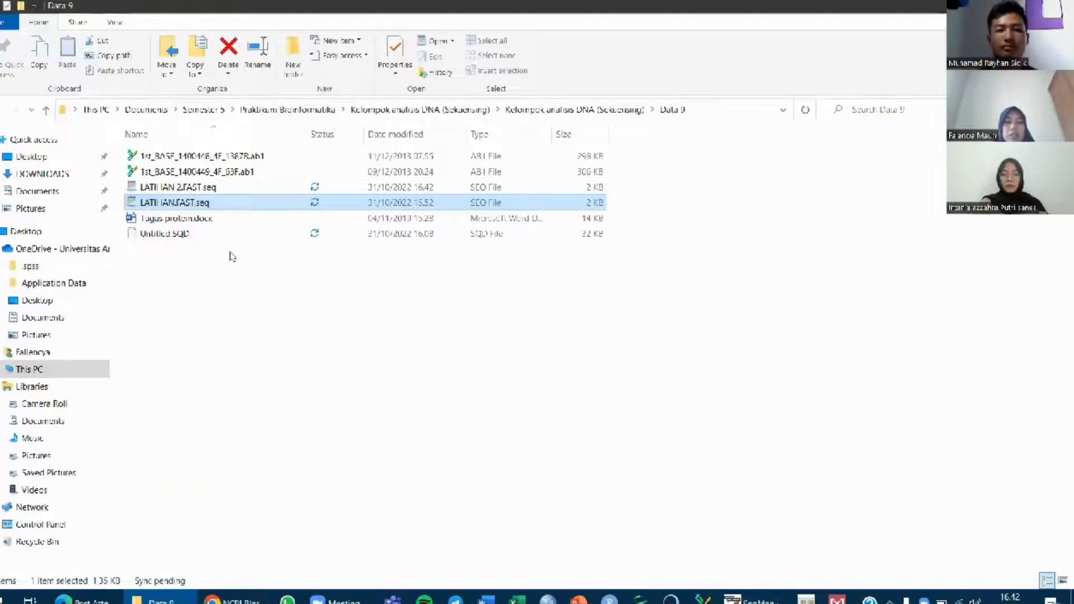
double_click(200, 191)
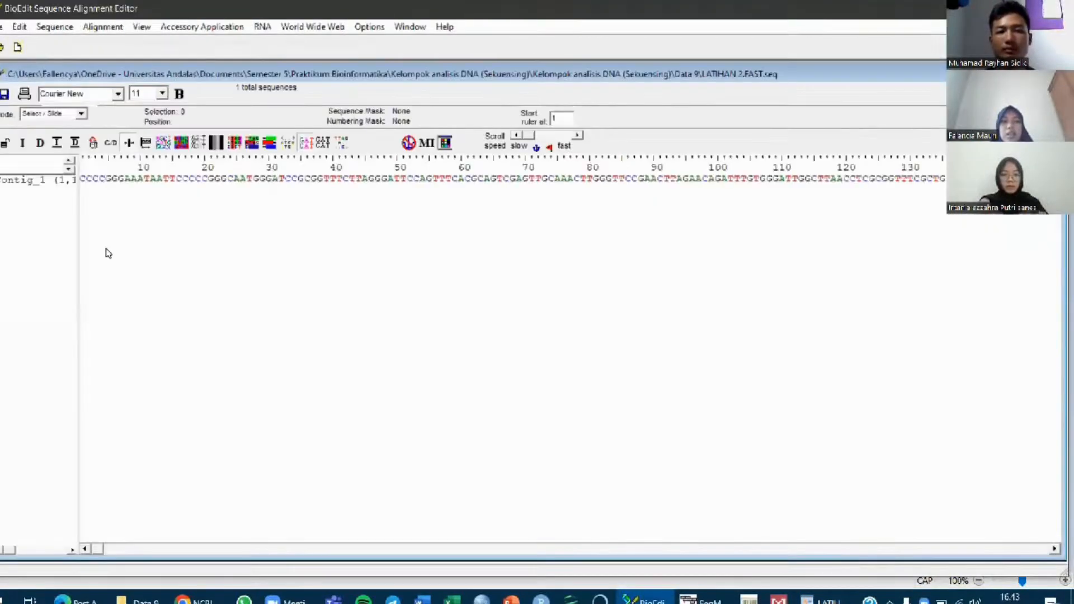
Step: Select the contig sequence, maximize its alignment window and copy the sequence to the clipboard in Fasta format
click(35, 182)
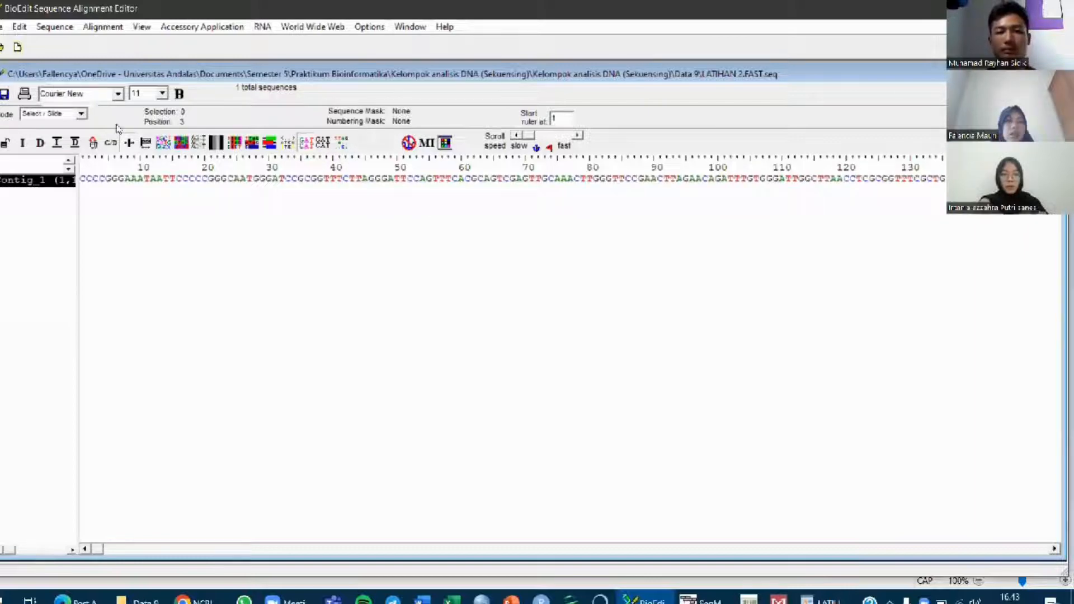
double_click(36, 73)
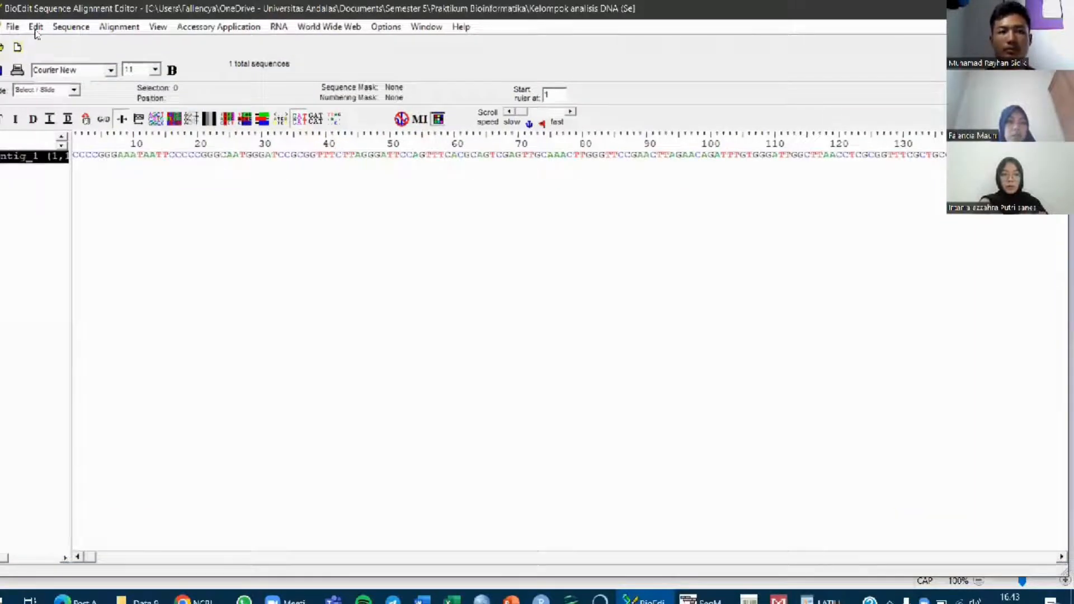
click(36, 28)
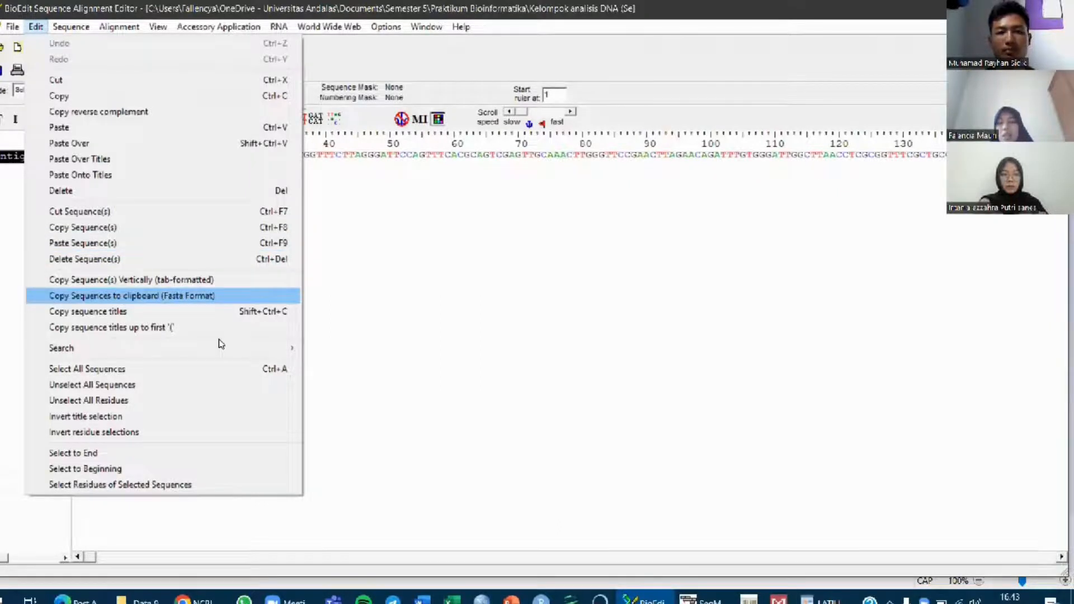
click(208, 297)
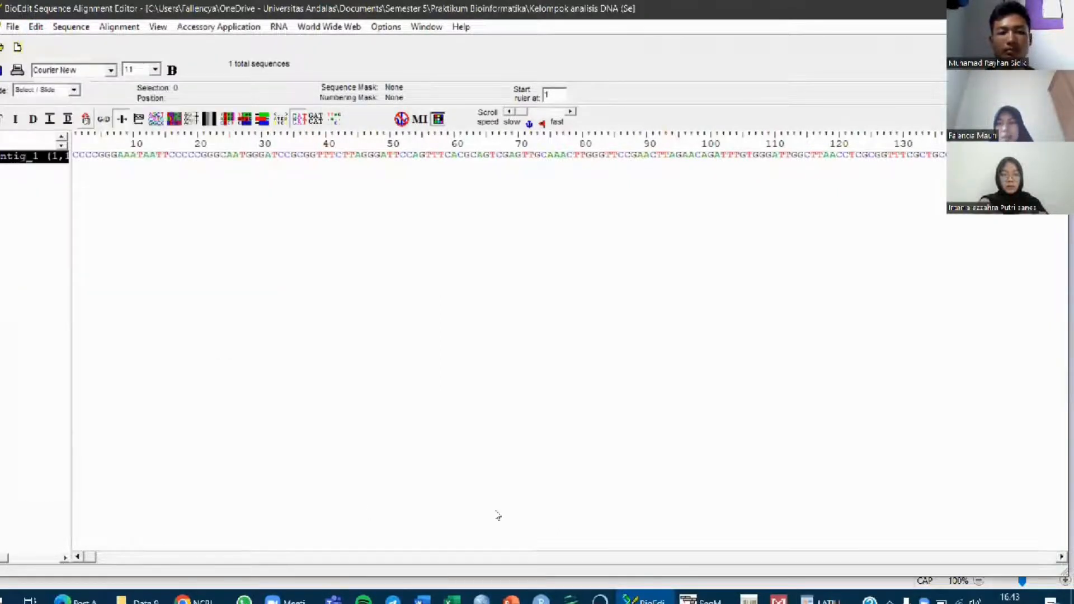
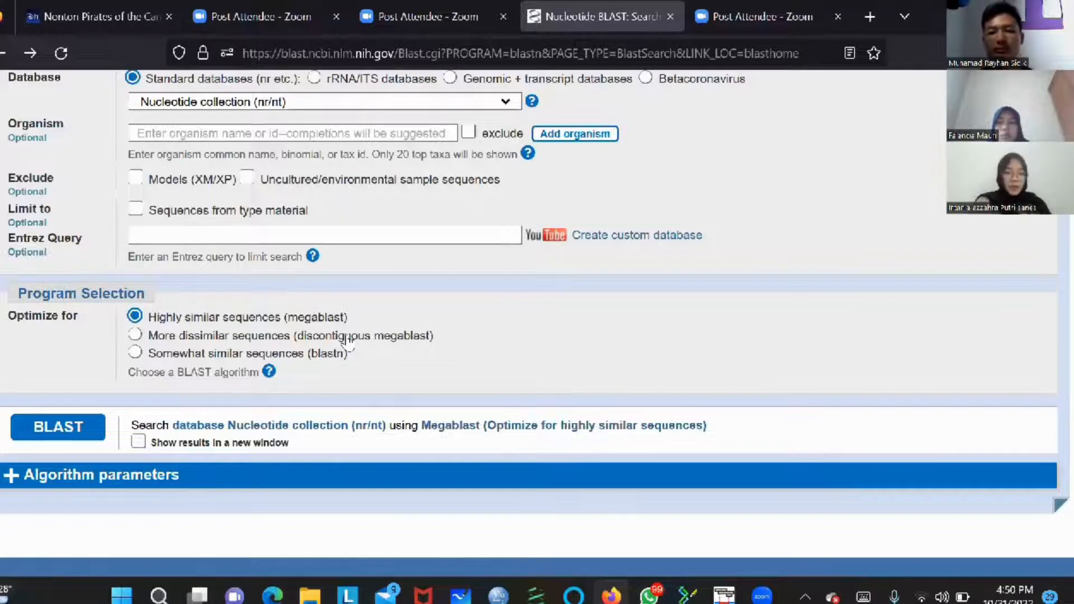
Step: Run the nucleotide BLAST search with megablast against the Nucleotide collection (nr/nt) and check the request status
scroll(348, 340, down, 1)
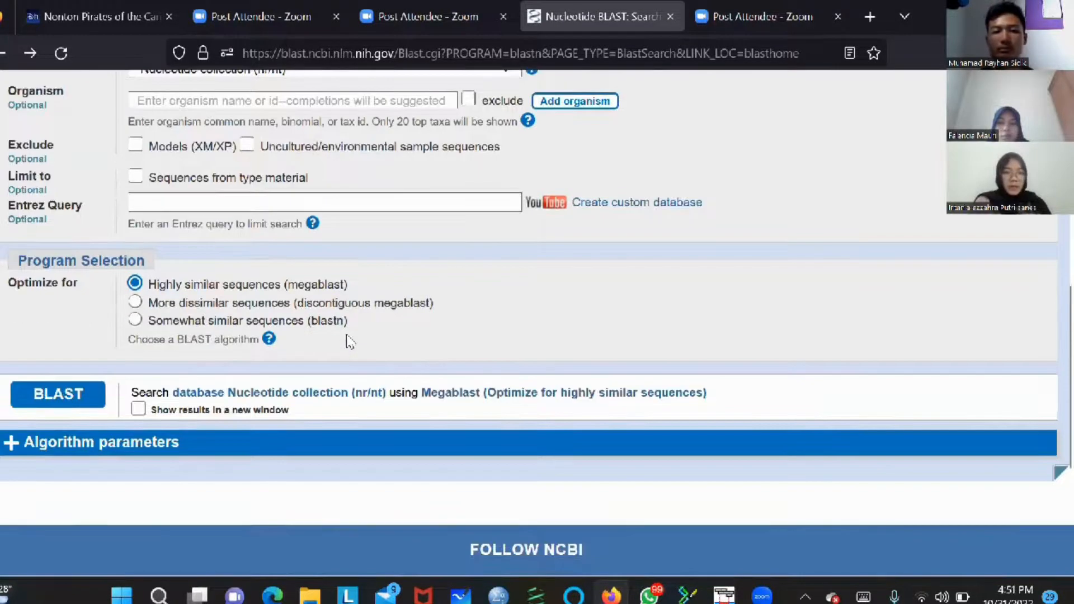
click(76, 392)
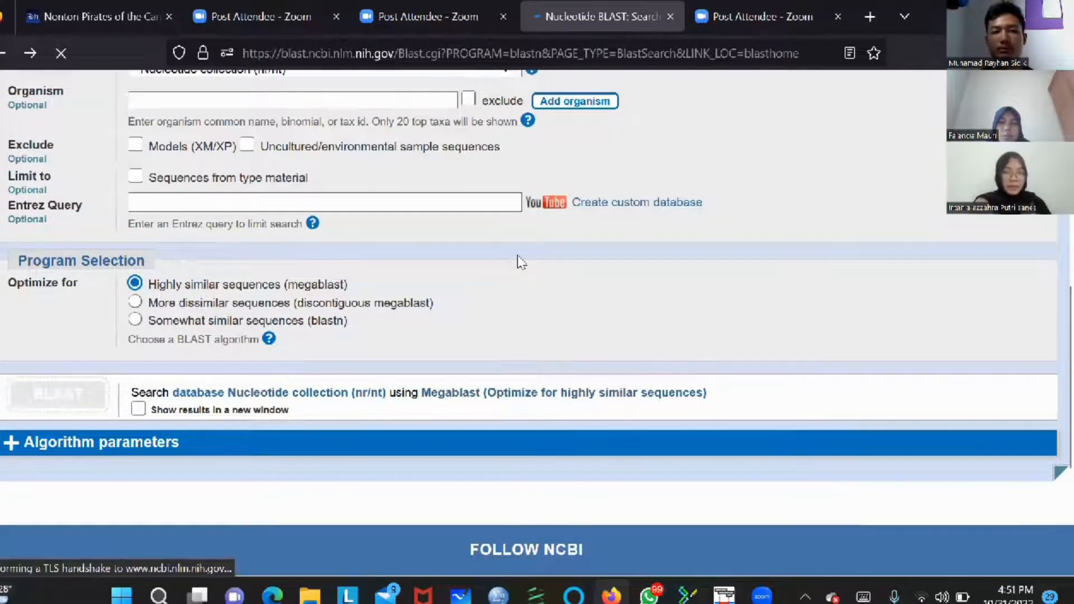
scroll(562, 295, down, 1)
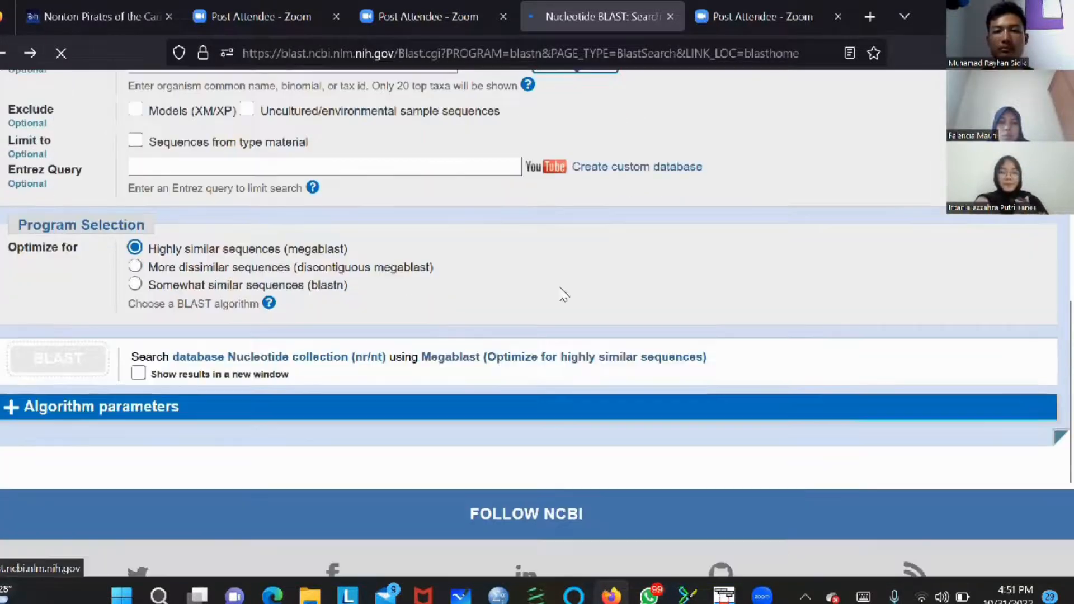
scroll(579, 294, down, 3)
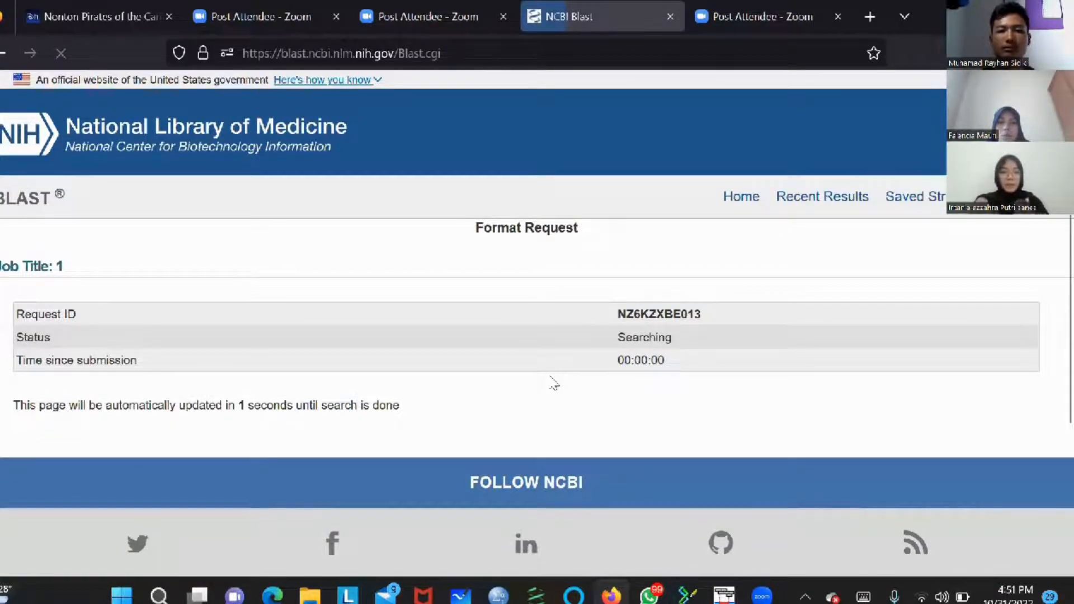
scroll(588, 352, down, 1)
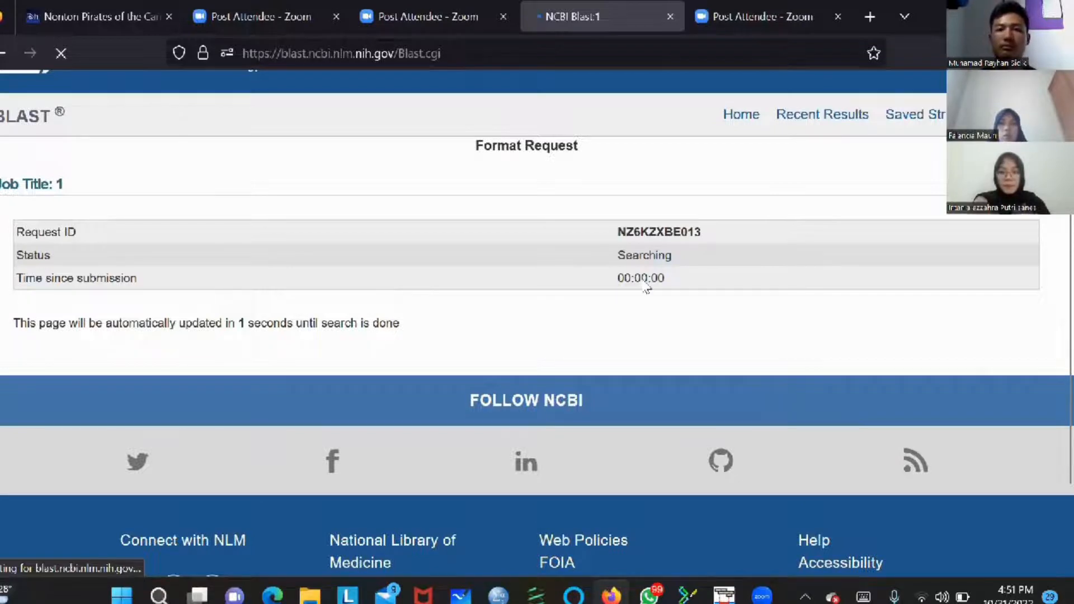
scroll(670, 304, down, 2)
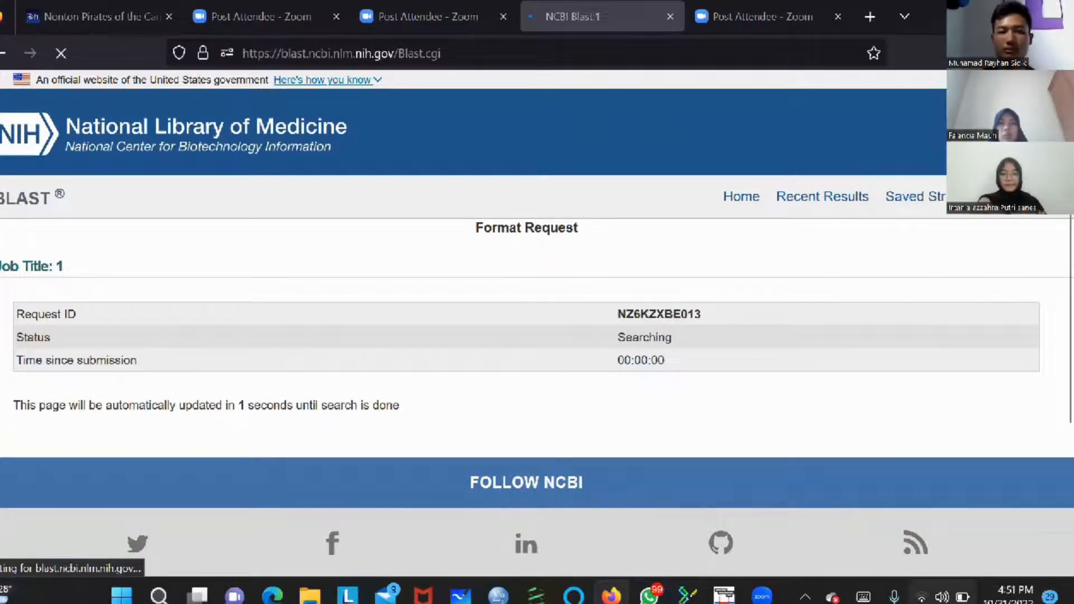
Step: Switch the Wi-Fi connection to the network "beli paket dong!" and check the BLAST request status
click(923, 597)
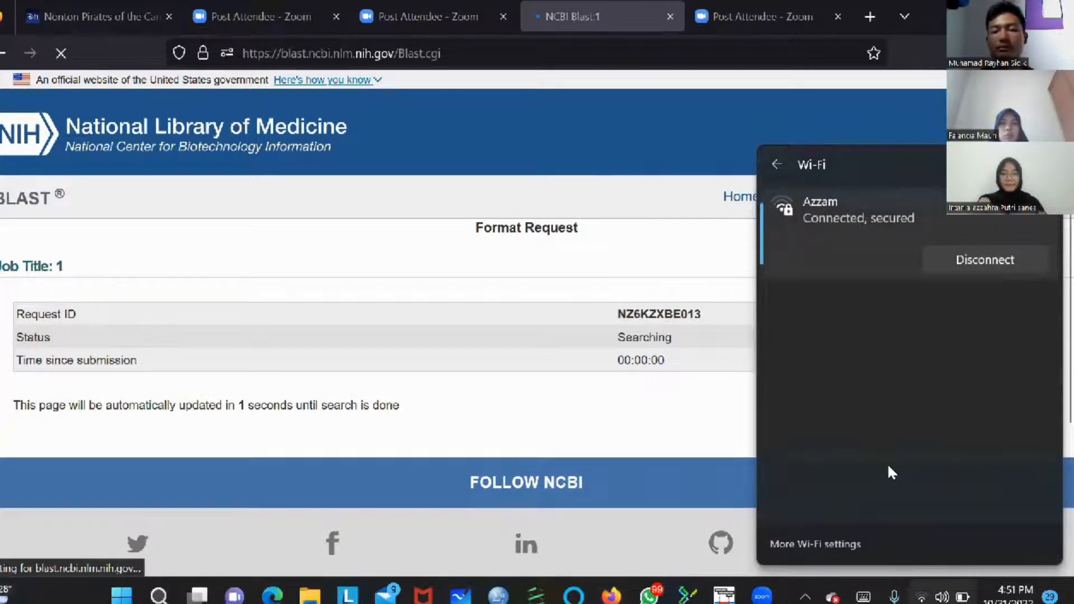
click(831, 307)
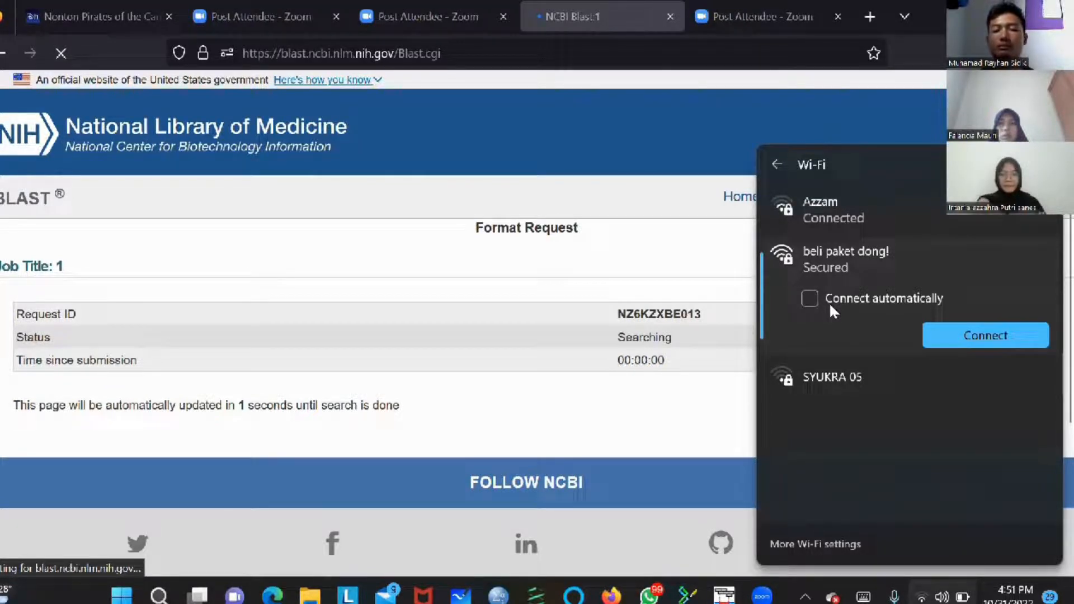
key(Return)
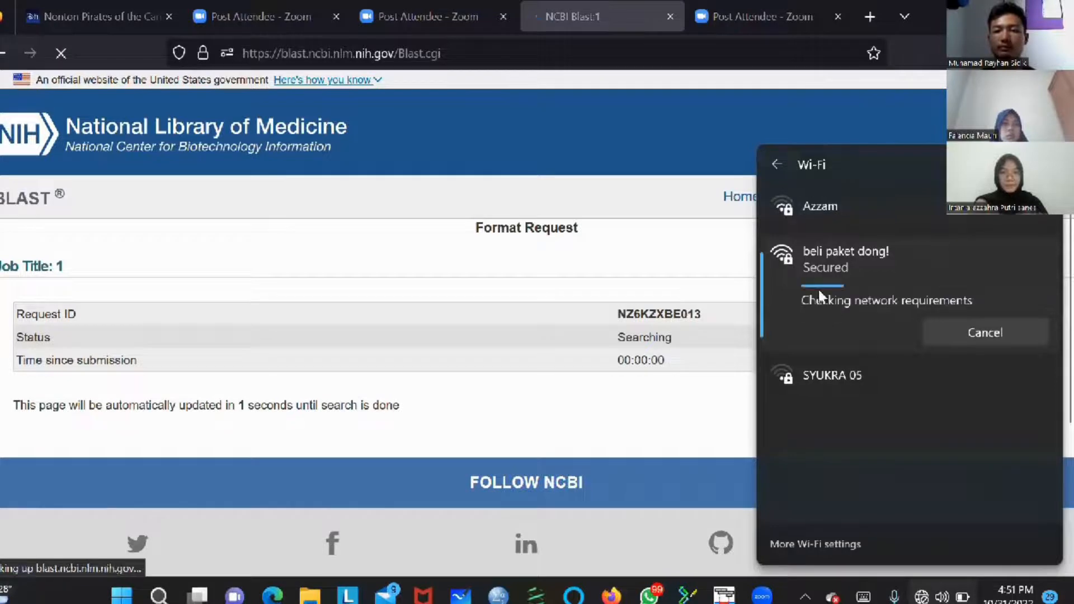
click(676, 283)
scroll(682, 285, down, 3)
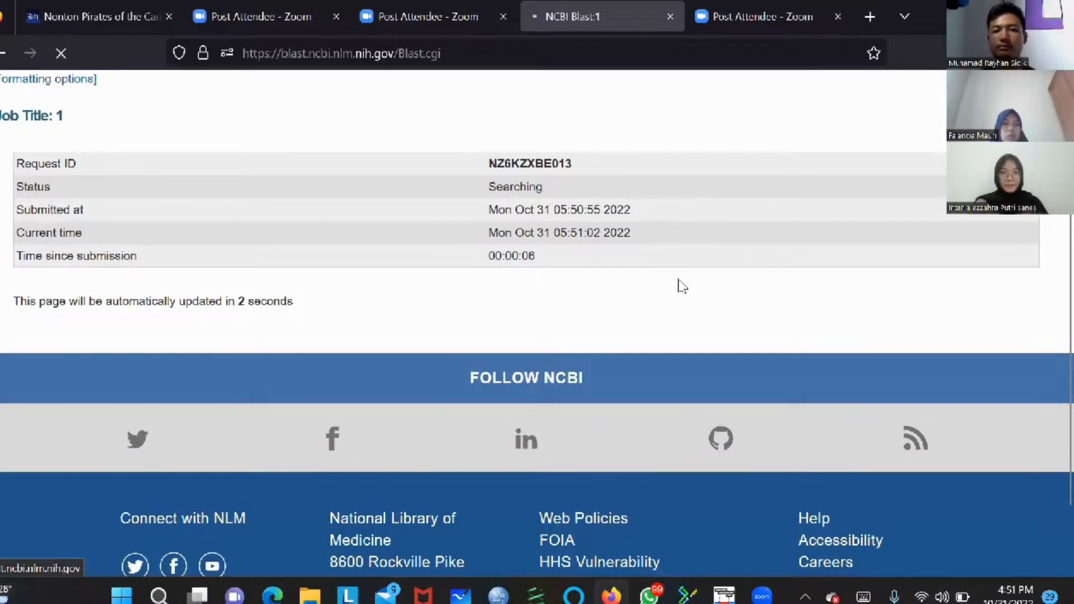
scroll(832, 331, down, 2)
scroll(960, 358, up, 2)
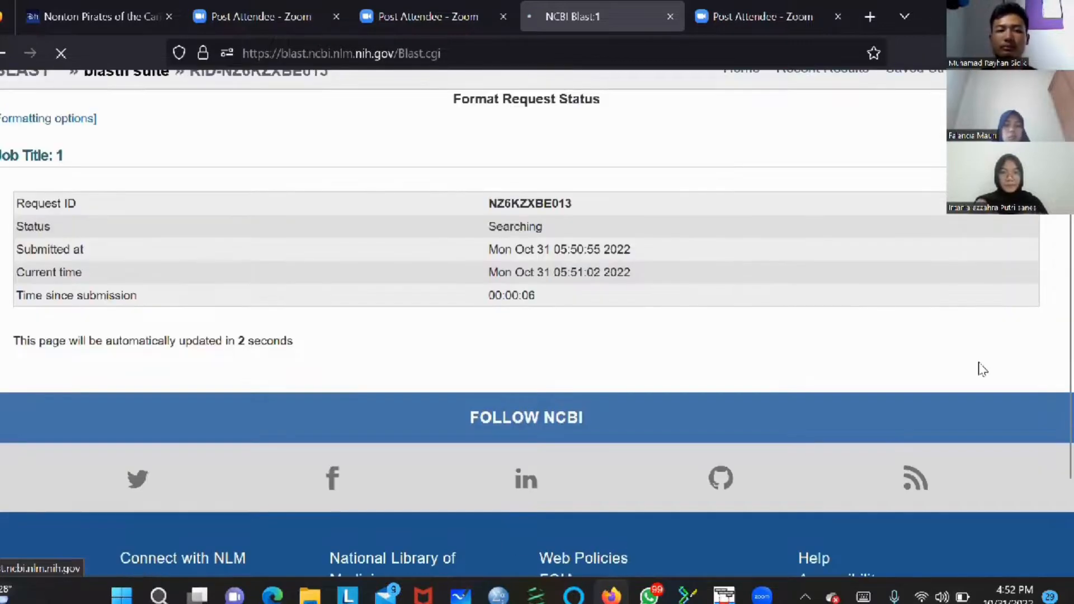
Step: Switch the Wi-Fi connection back to the previous network and resend the request for the BLAST status page
key(super+a)
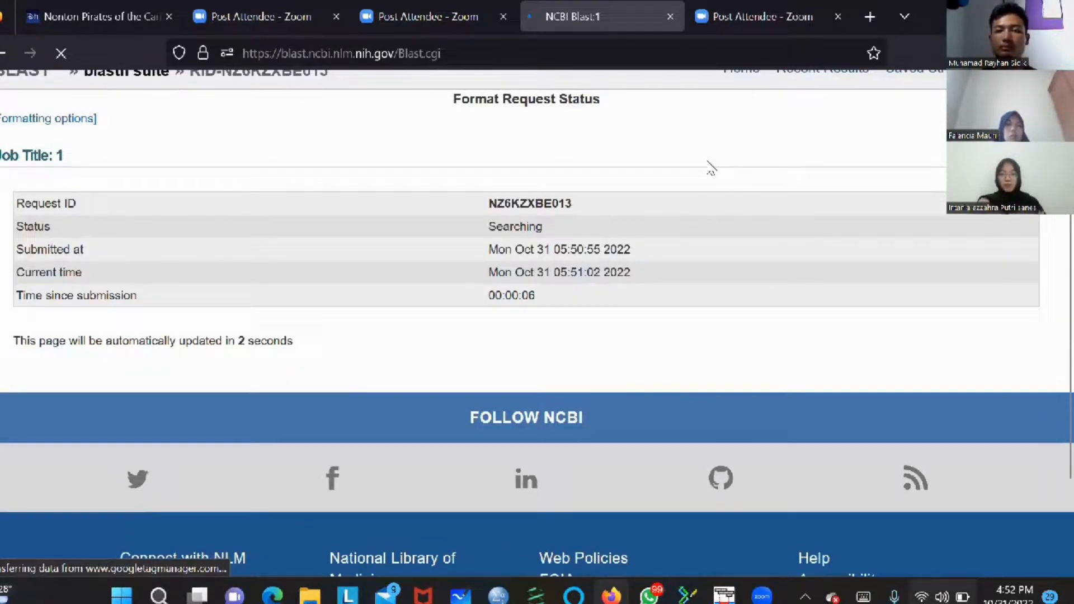
click(838, 185)
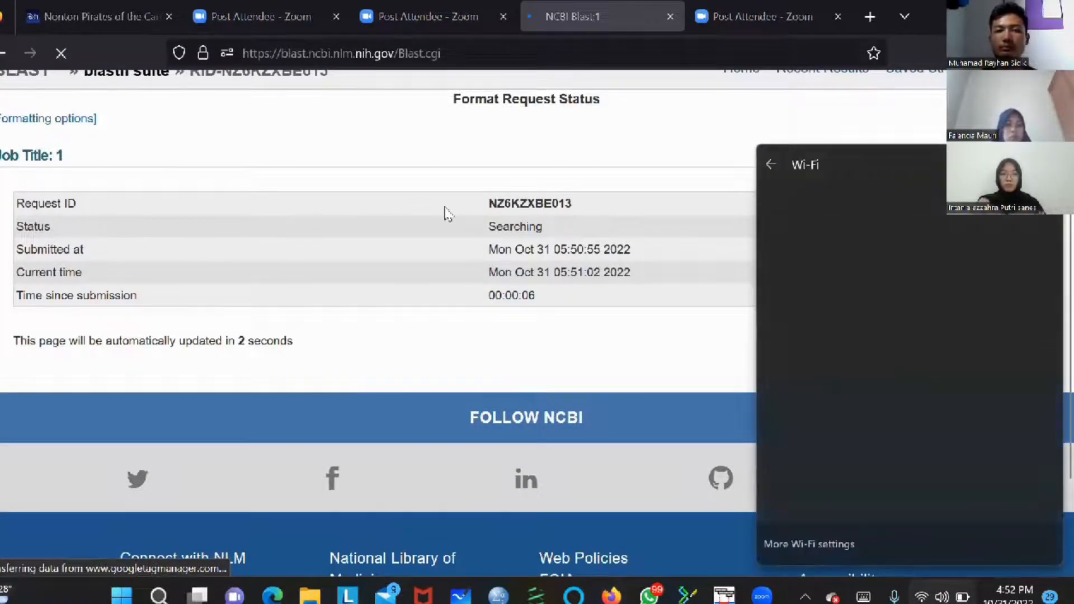
click(821, 303)
click(986, 335)
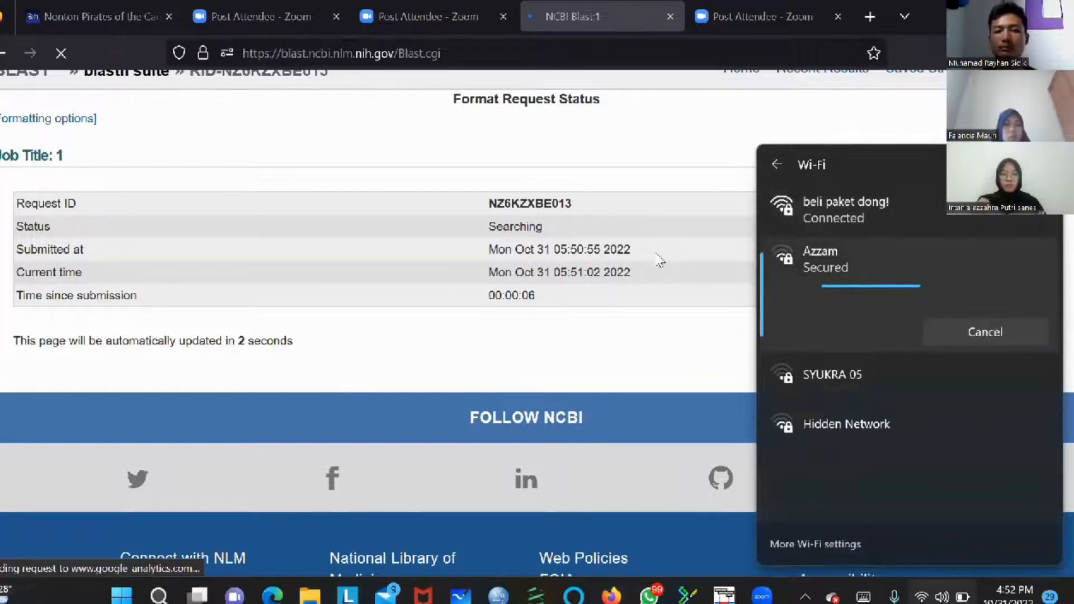
click(660, 260)
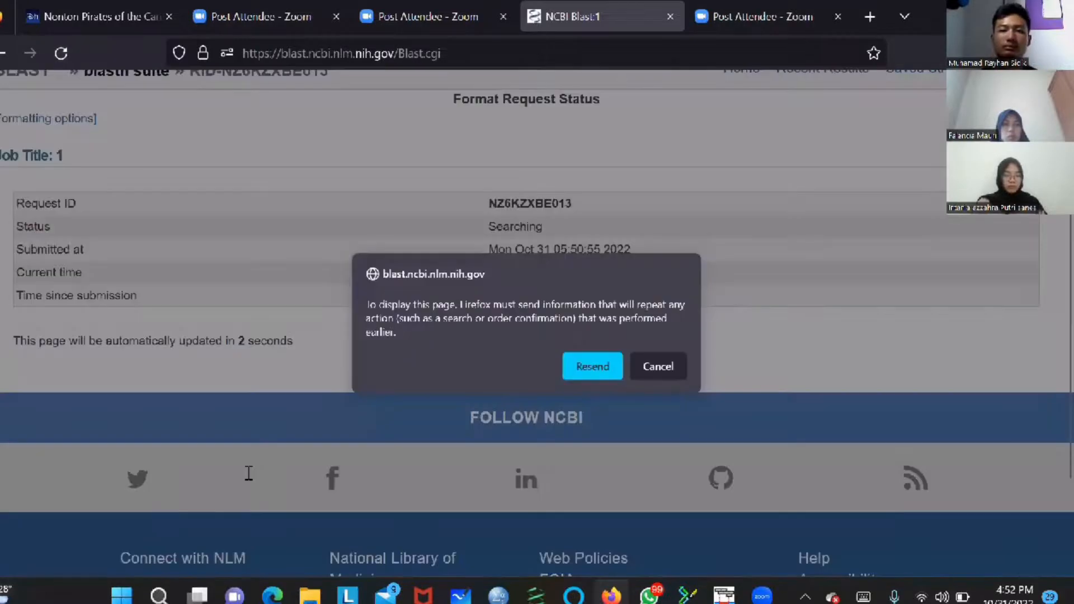
click(590, 369)
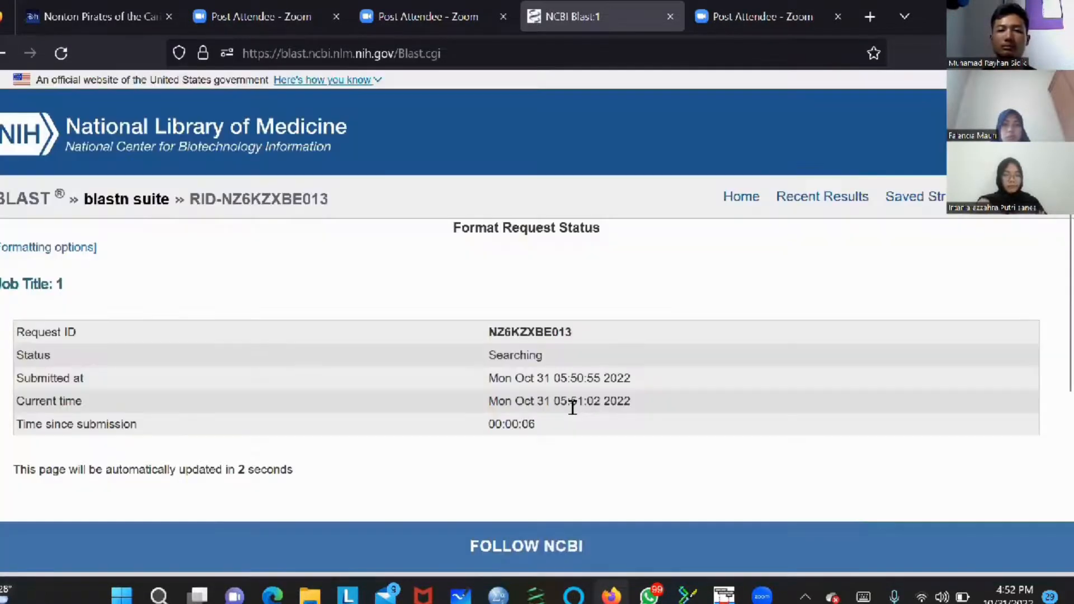
triple_click(573, 406)
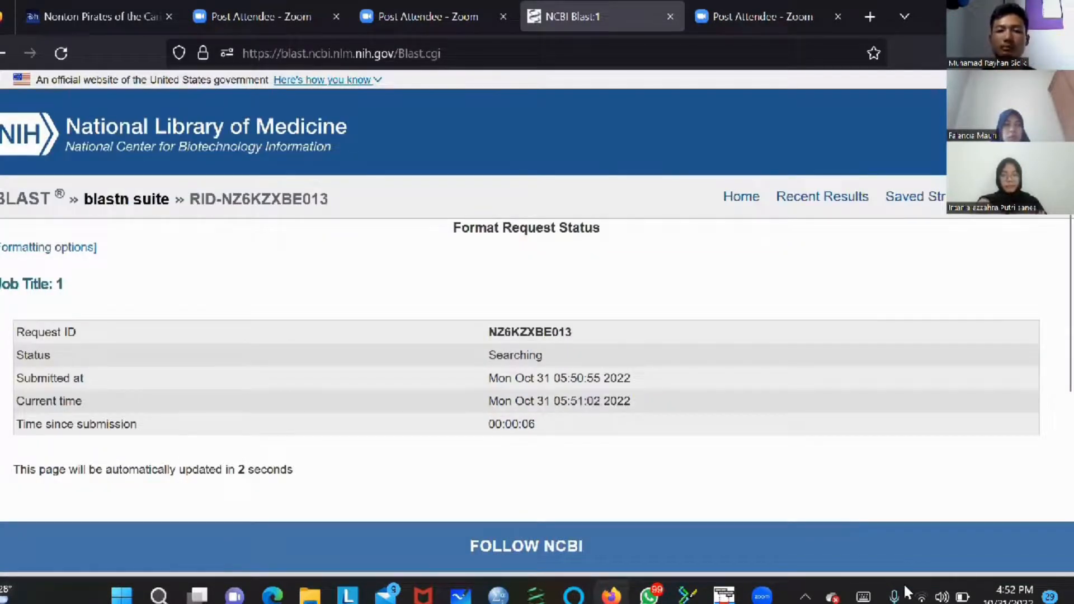
Step: Switch the Wi-Fi connection to the network "beli paket dong!" and return to the BLAST request status page
click(942, 597)
click(839, 248)
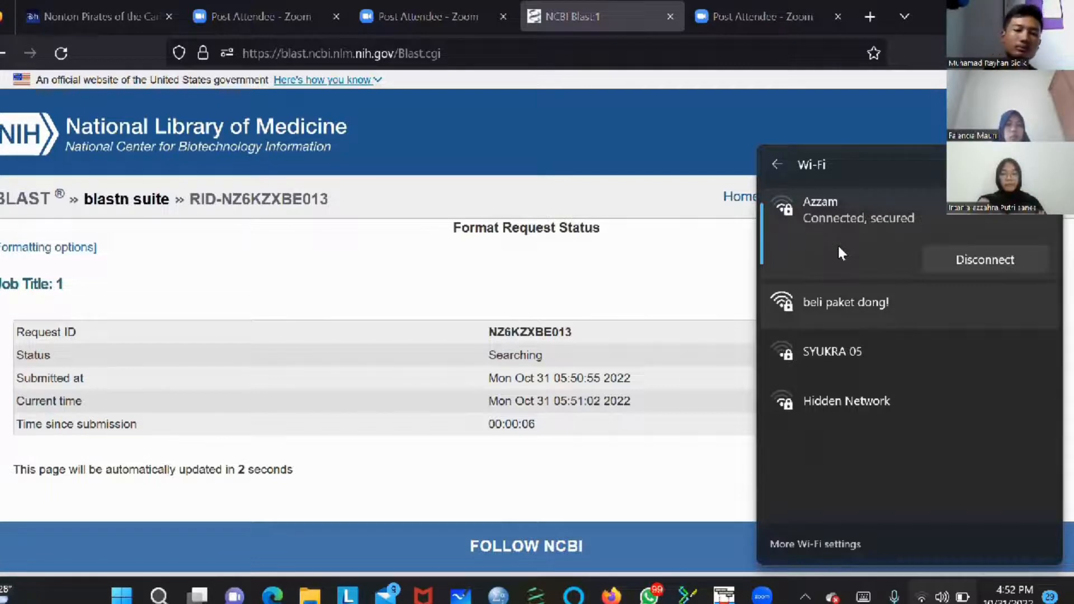
click(846, 302)
click(986, 335)
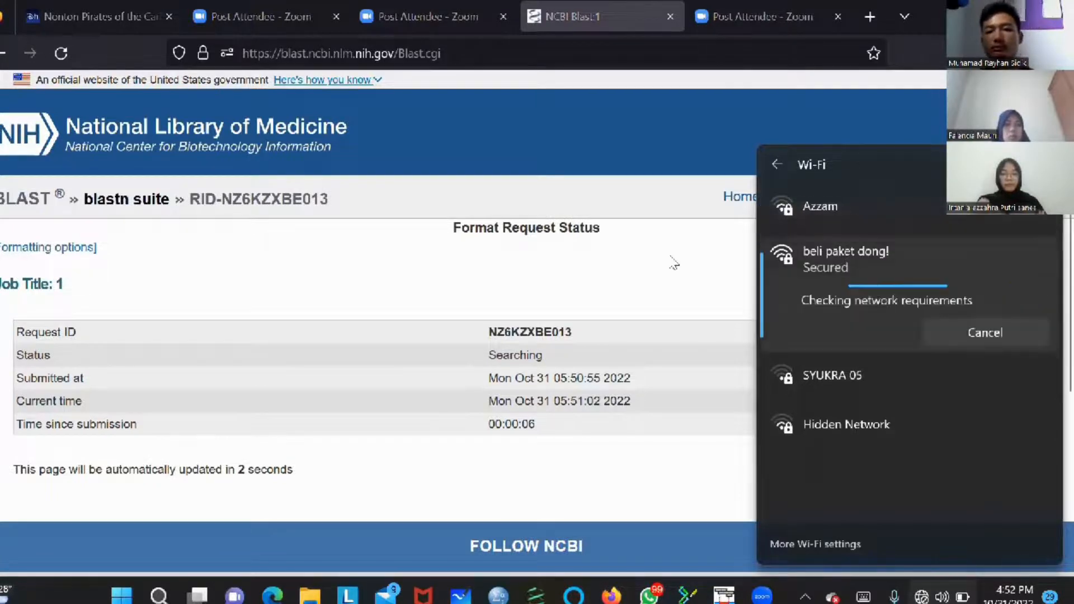
click(247, 226)
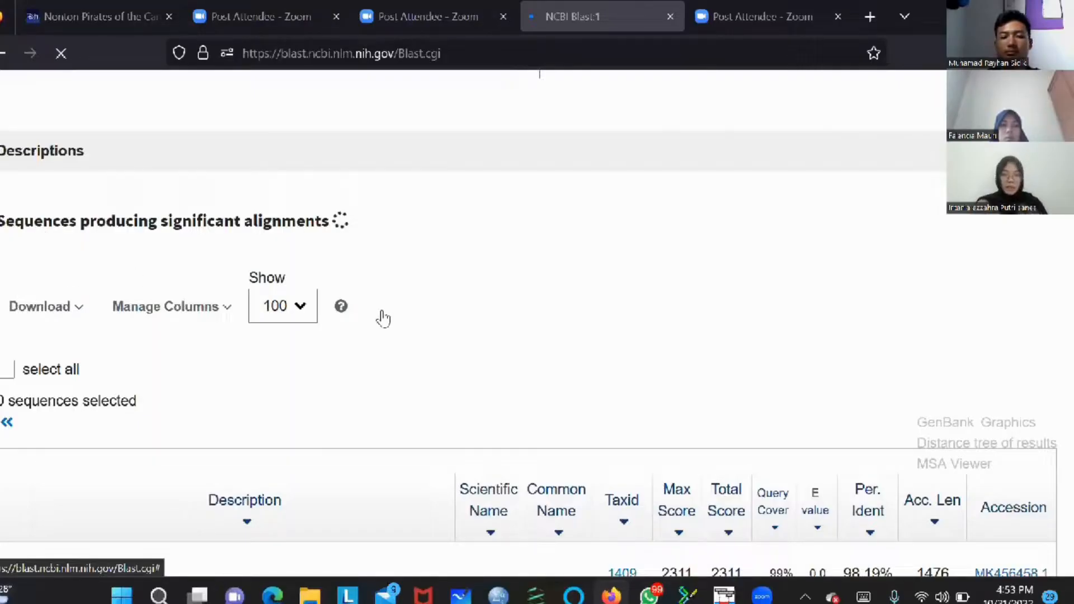
Step: Look over the partly loaded BLAST results page, reload it and resend the request
scroll(383, 319, up, 1)
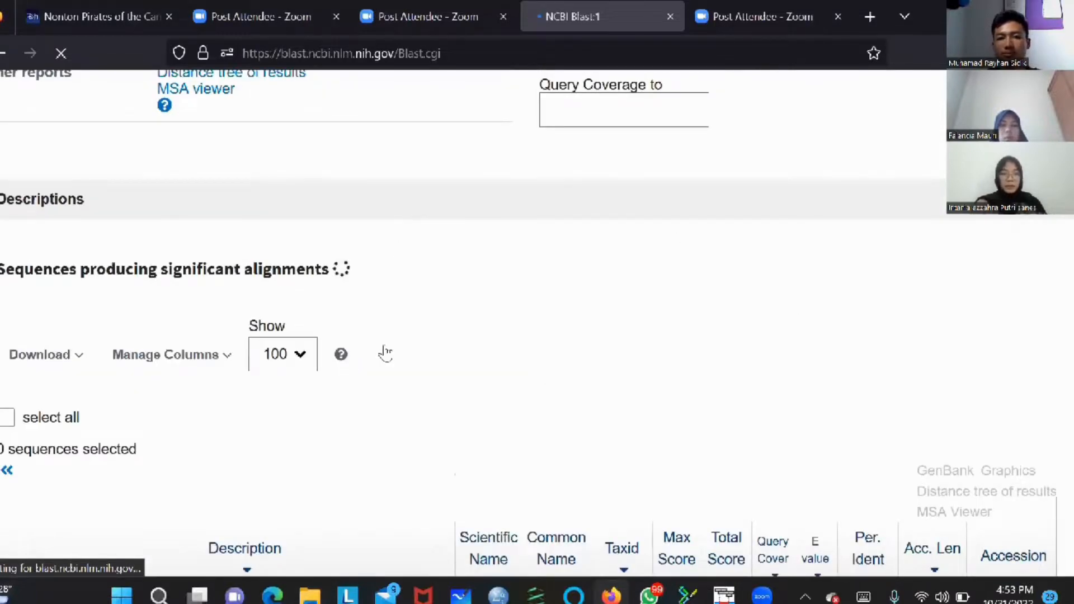
scroll(385, 353, up, 4)
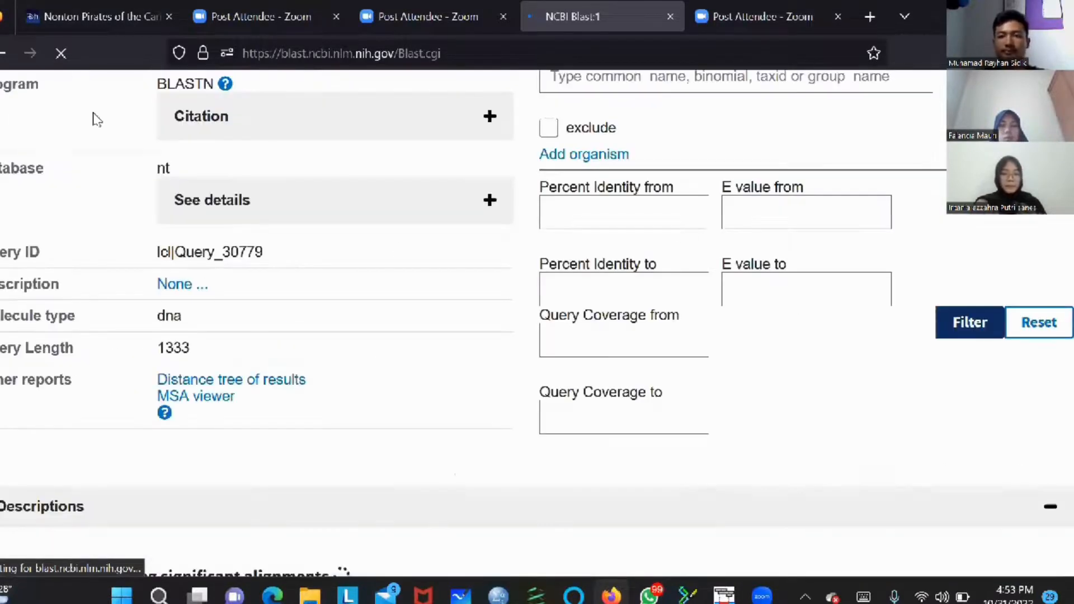
scroll(657, 308, down, 5)
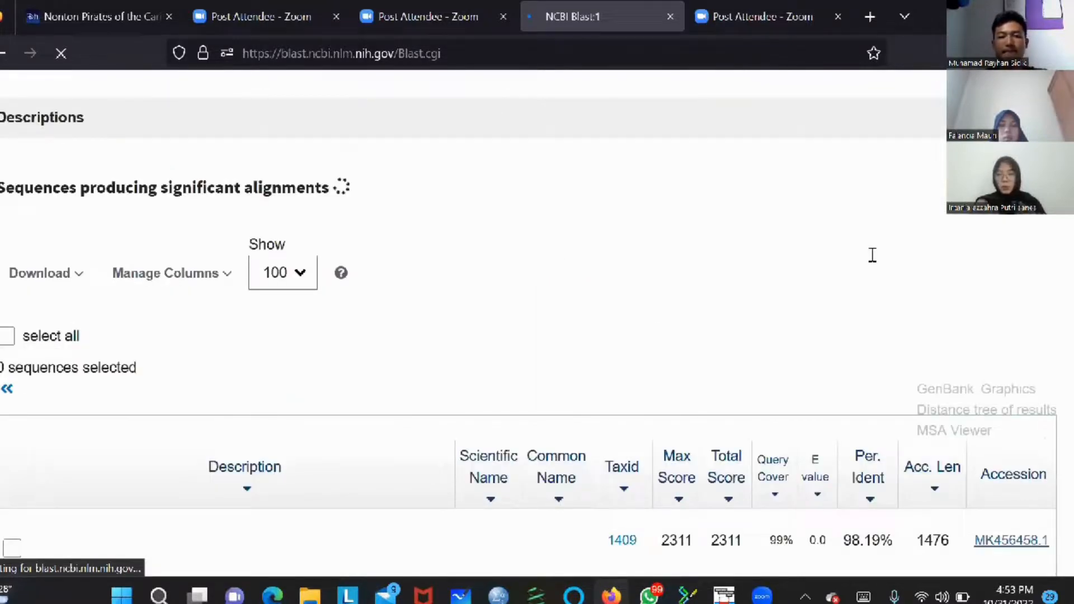
scroll(674, 263, down, 5)
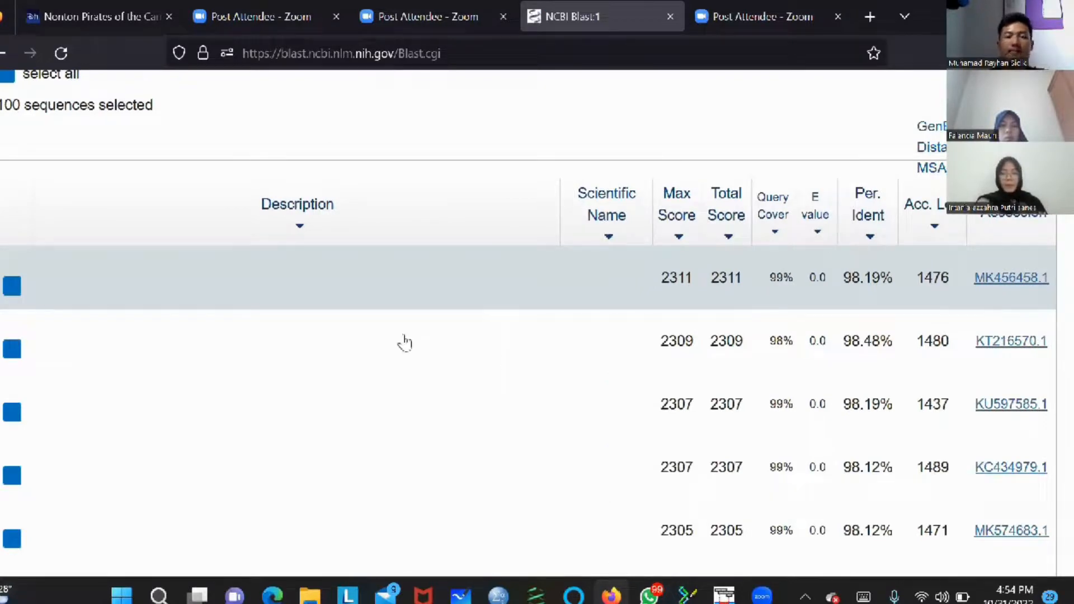
key(F5)
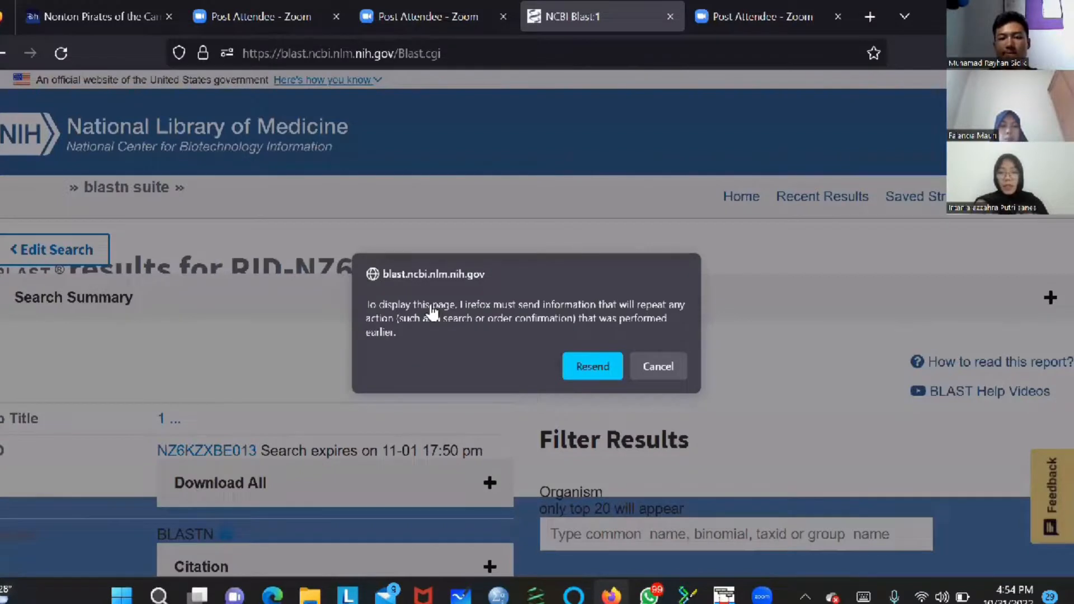
key(Return)
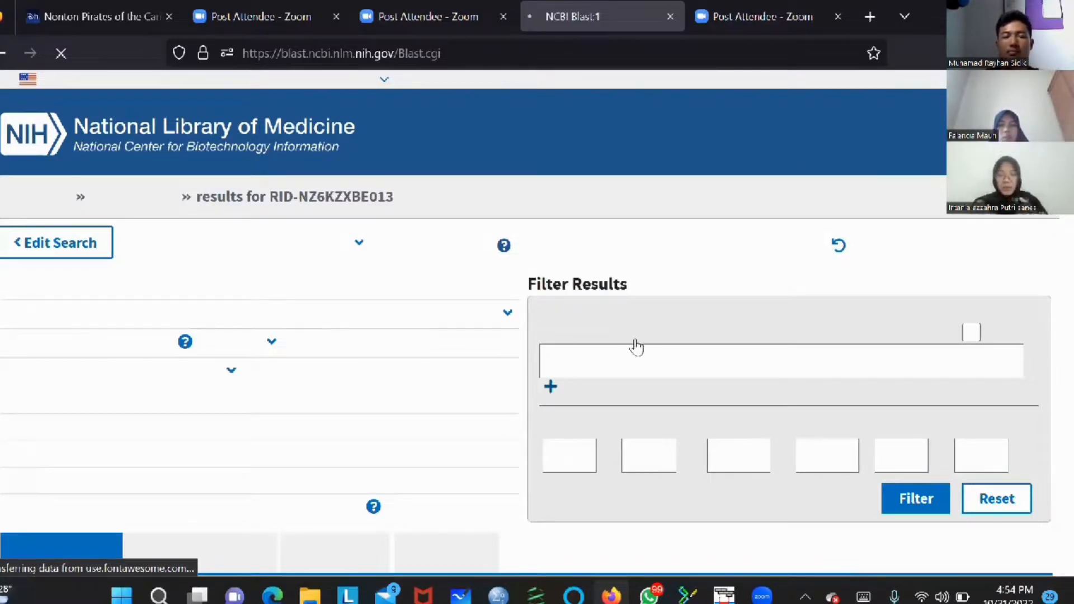
Step: Examine the BLAST descriptions table through the last hit, comparing scientific names, scores, query cover, E values and percent identity
scroll(565, 338, down, 6)
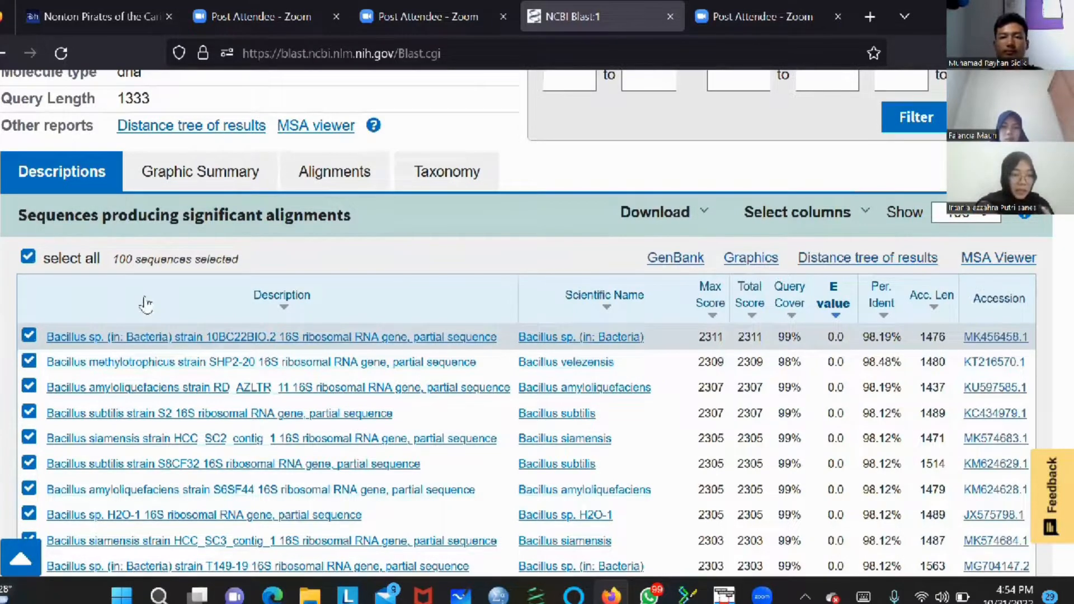
scroll(146, 305, down, 2)
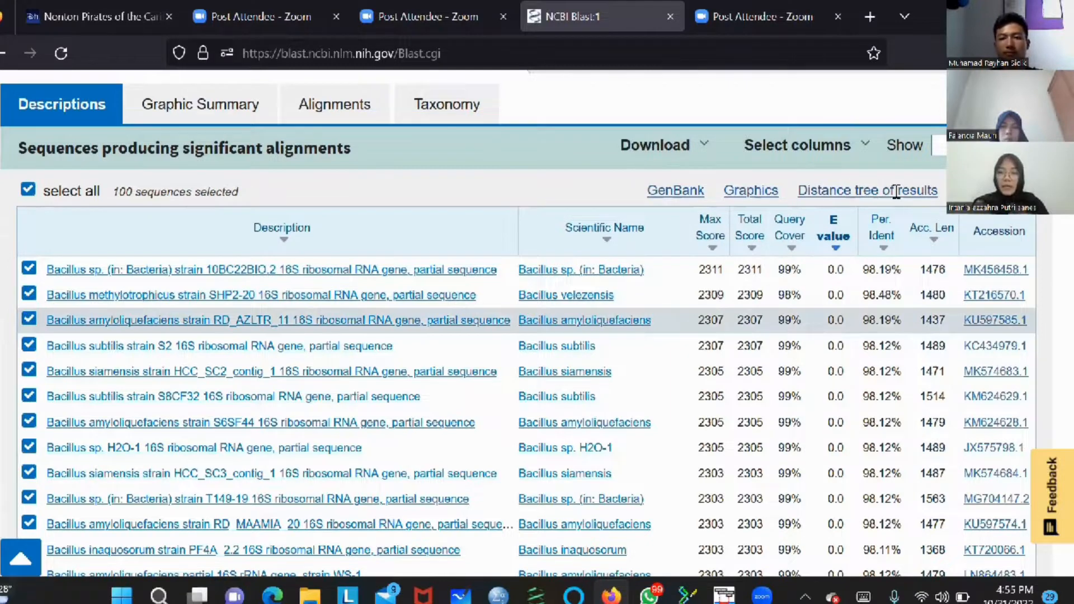
scroll(896, 192, down, 2)
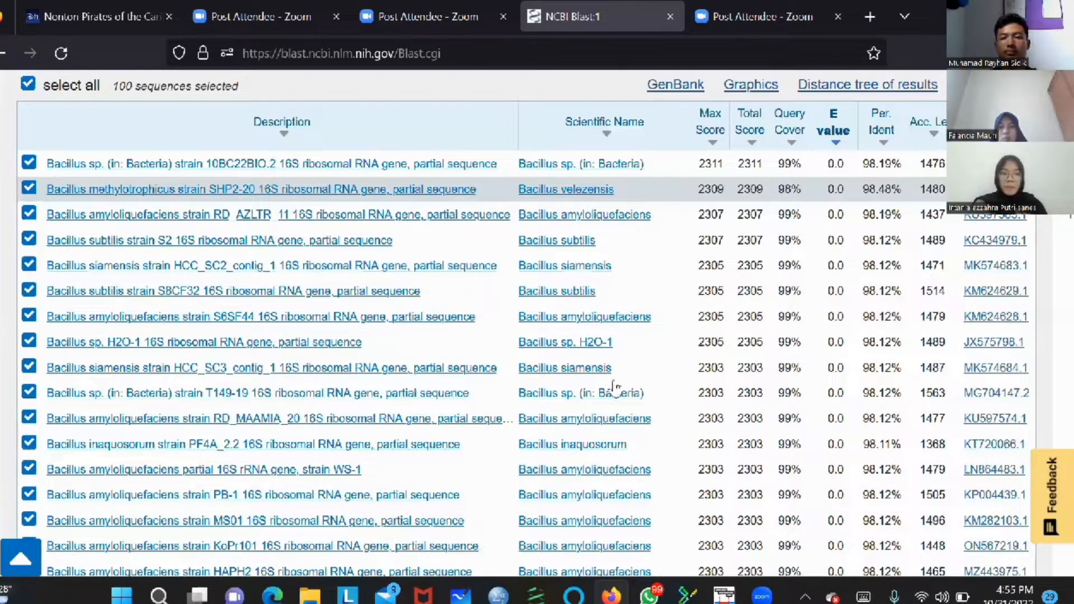
scroll(615, 386, down, 5)
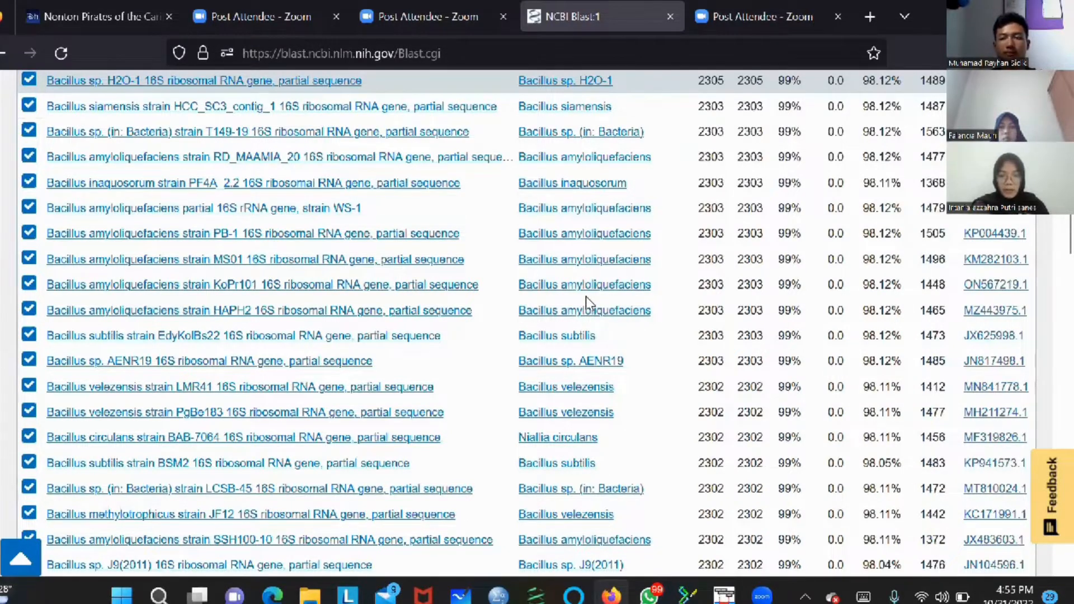
scroll(586, 296, up, 5)
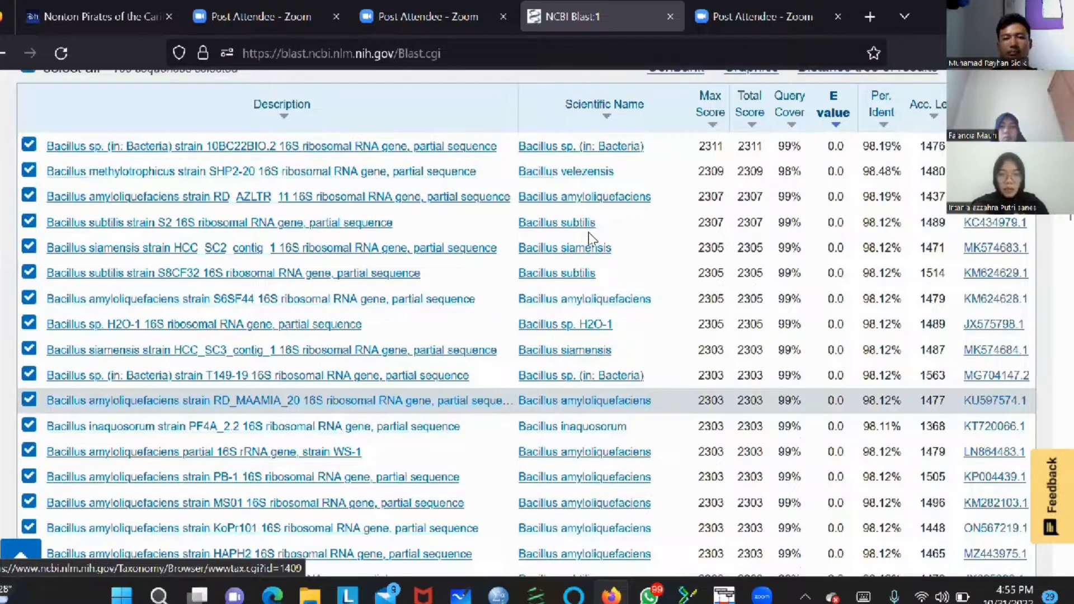
scroll(588, 232, down, 10)
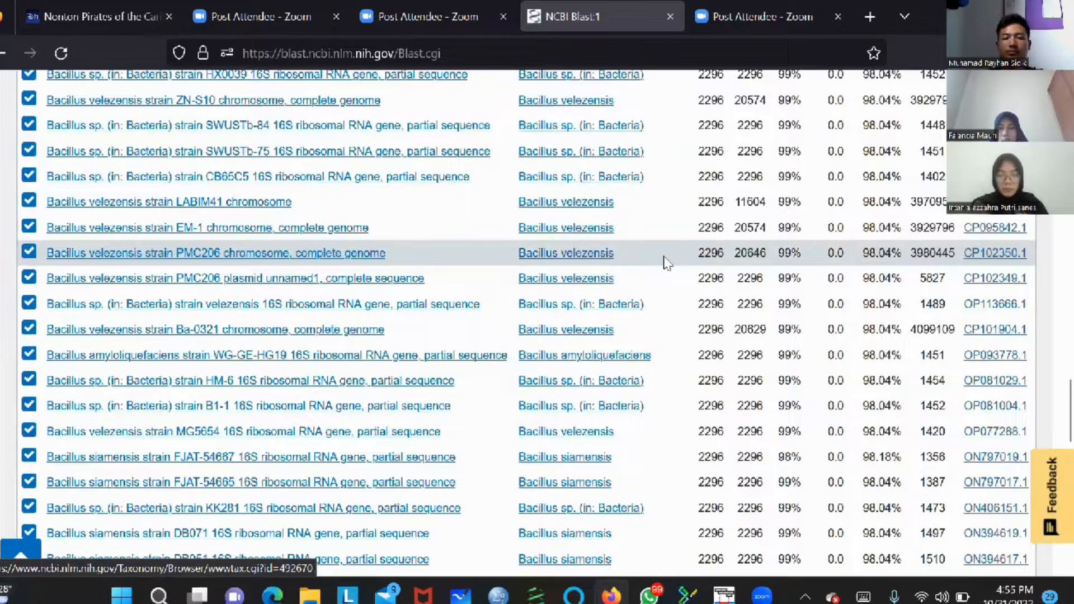
scroll(666, 263, down, 10)
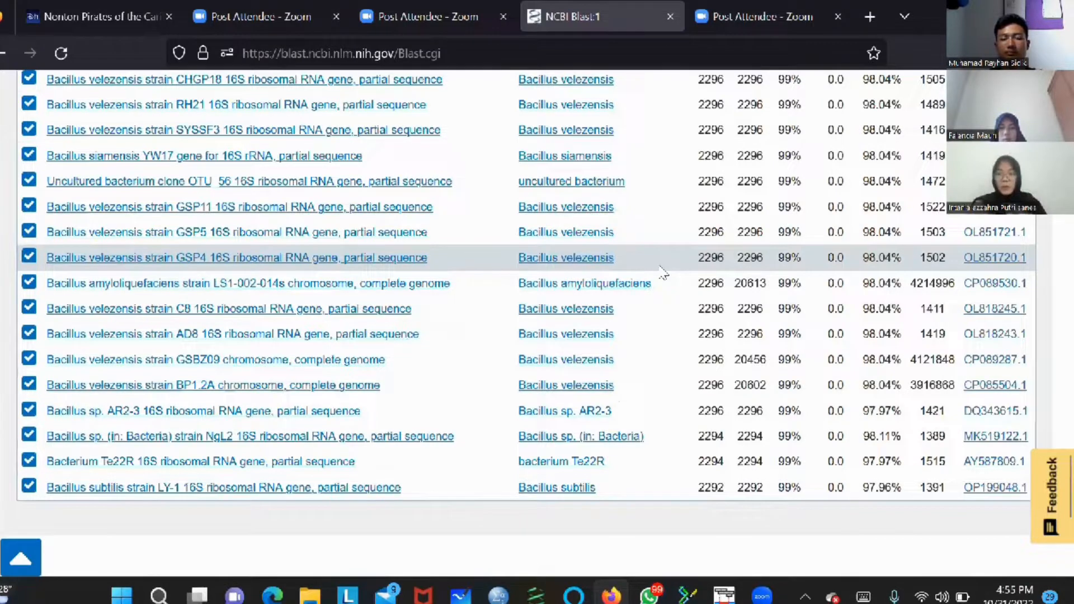
scroll(501, 249, up, 3)
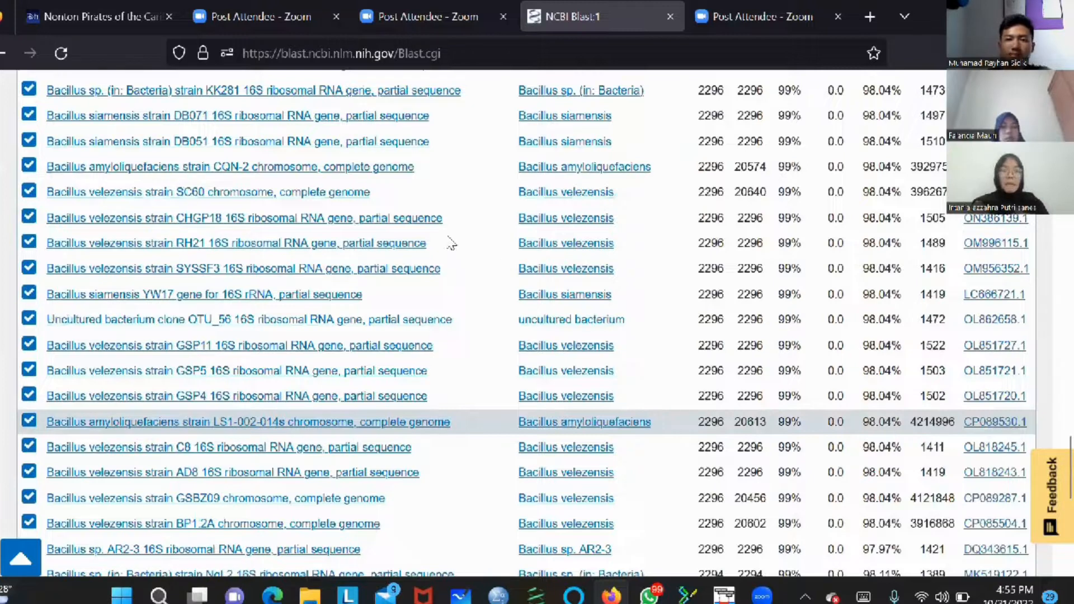
scroll(452, 243, up, 20)
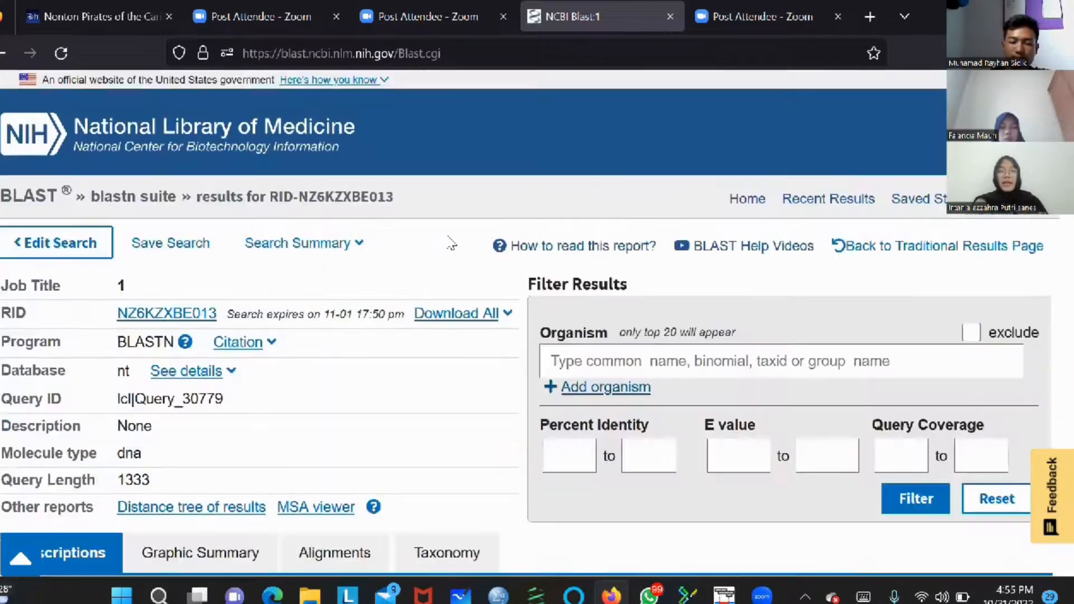